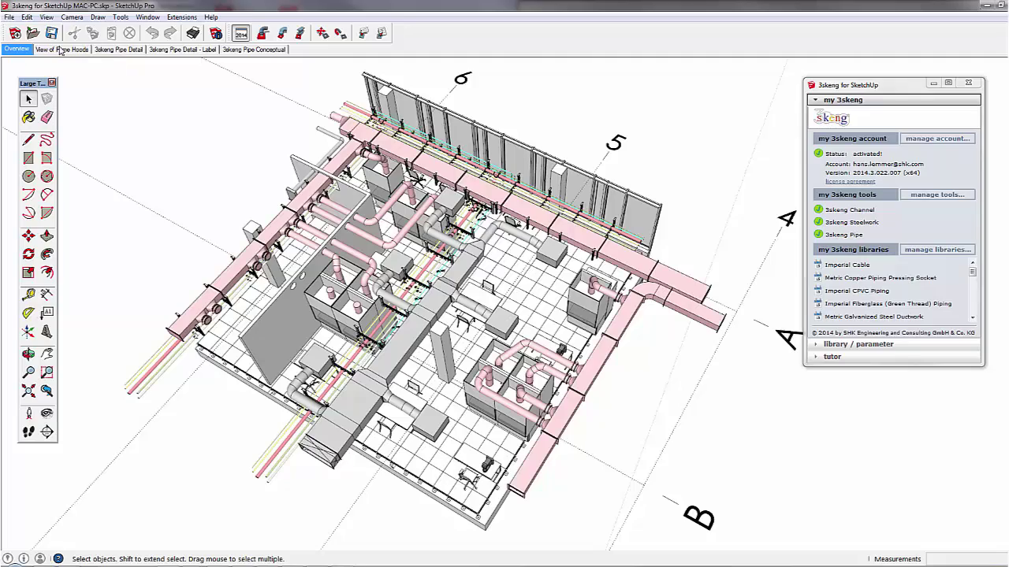
# Step: In the 3skeng Pipe Detail scene, add a 45° DN15 pressing-socket bend to the yellow branch's open end, 150 mm to the corner
pyautogui.click(61, 50)
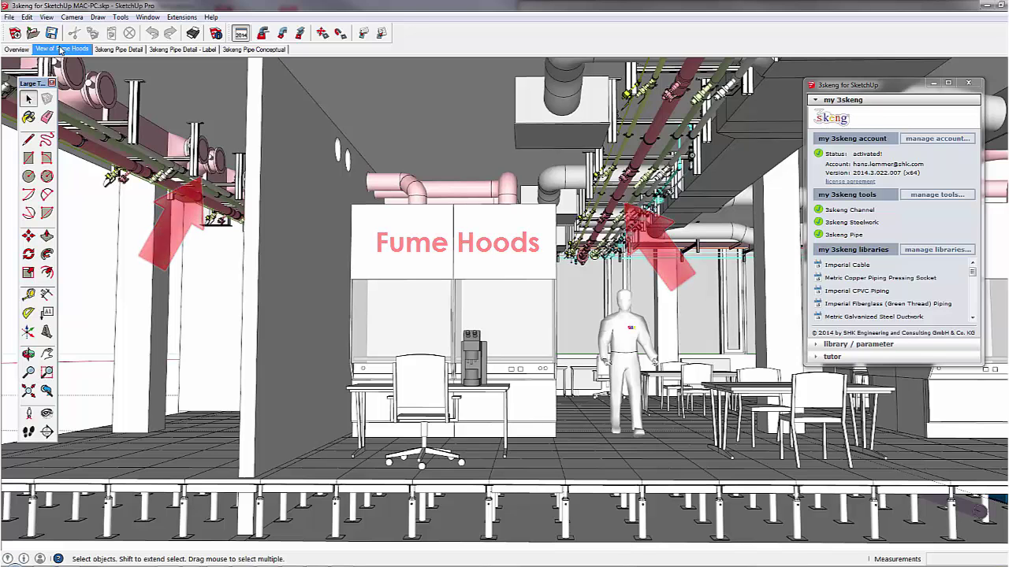
pyautogui.click(119, 49)
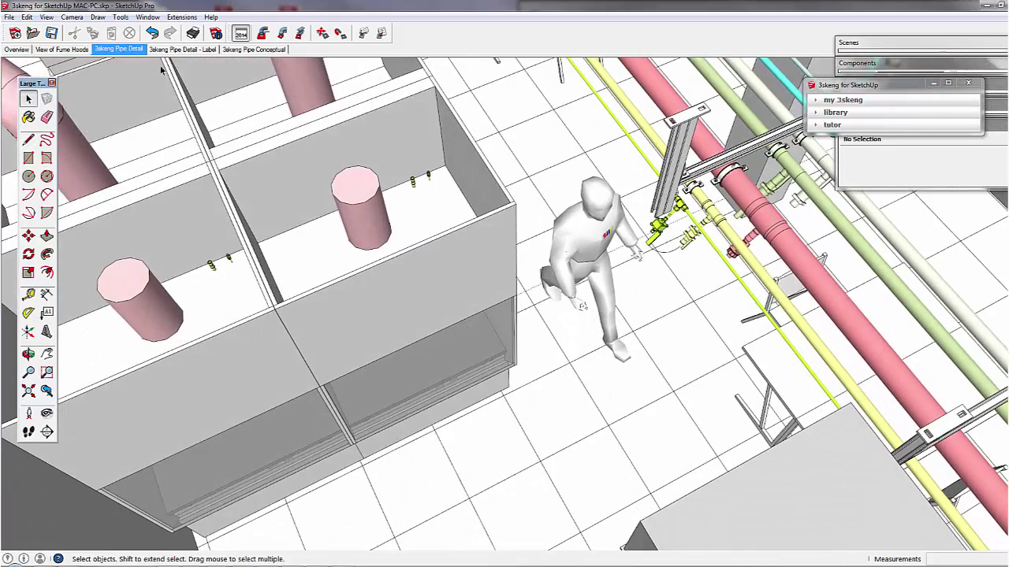
pyautogui.click(264, 32)
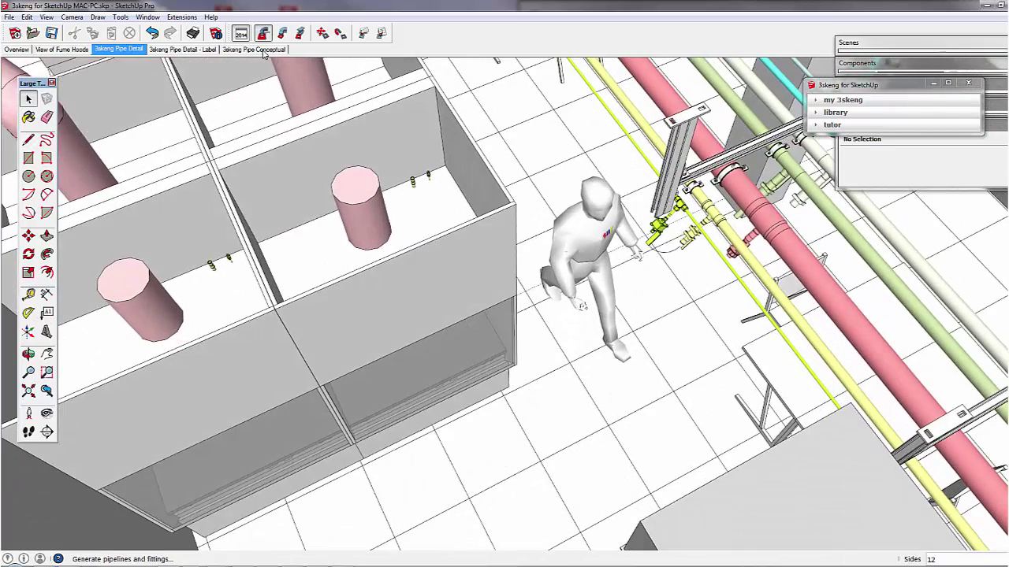
pyautogui.click(690, 233)
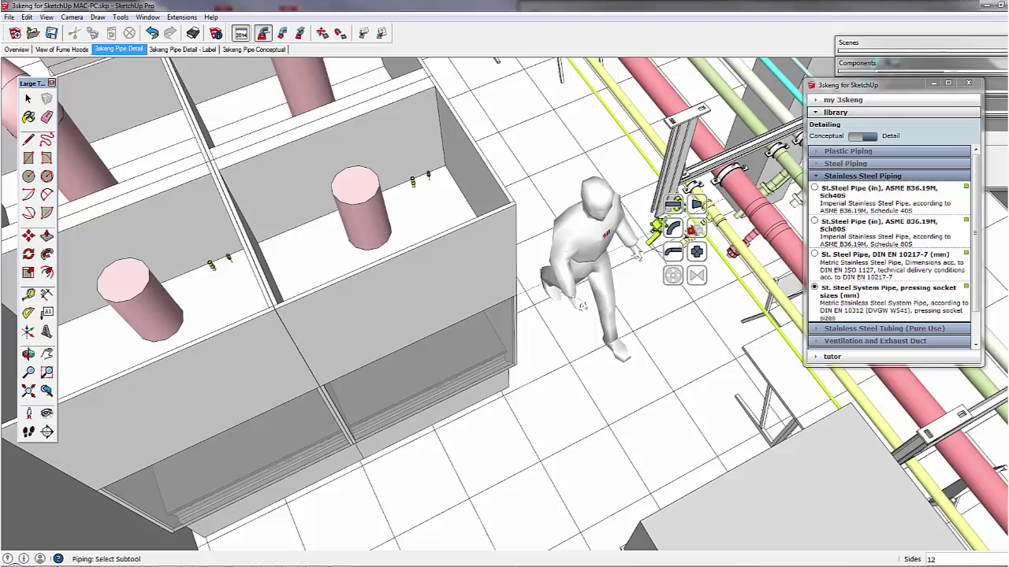
pyautogui.click(674, 250)
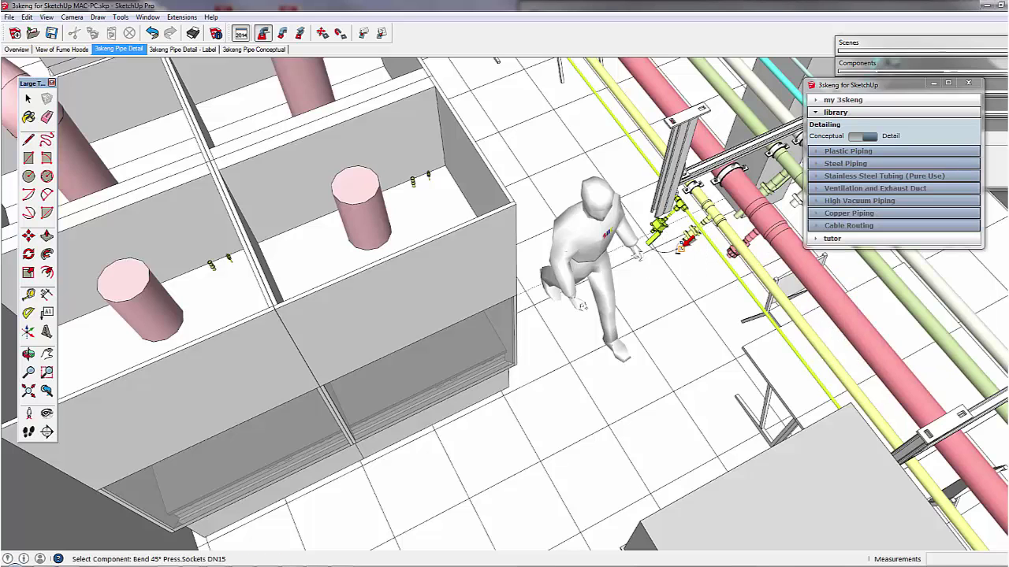
pyautogui.click(683, 245)
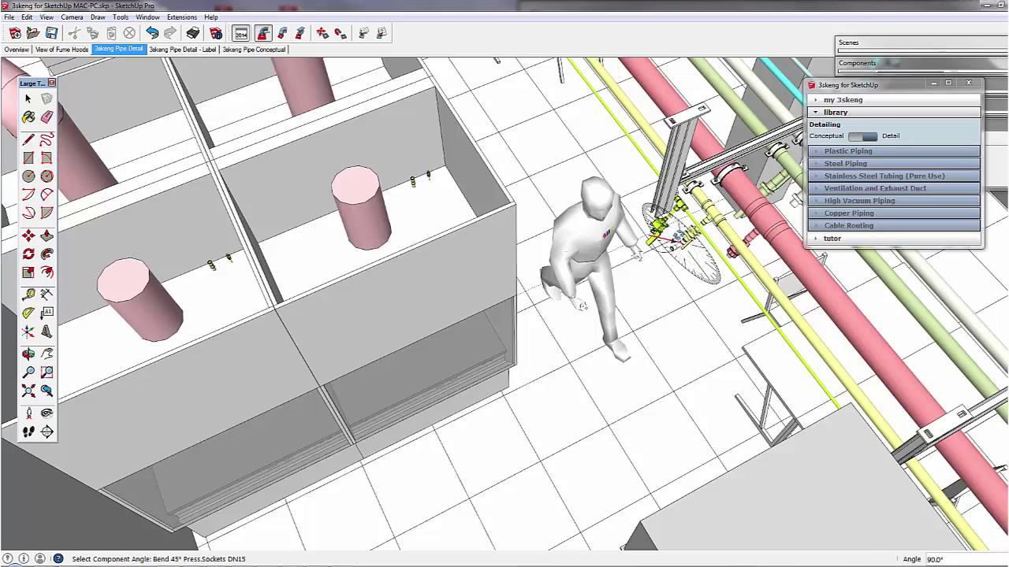
pyautogui.click(671, 240)
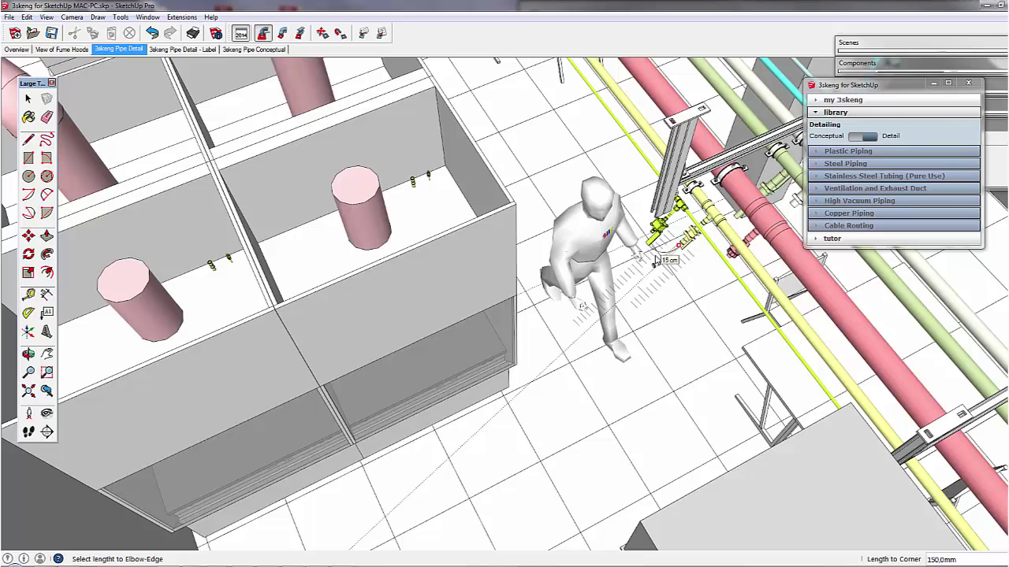
pyautogui.click(655, 259)
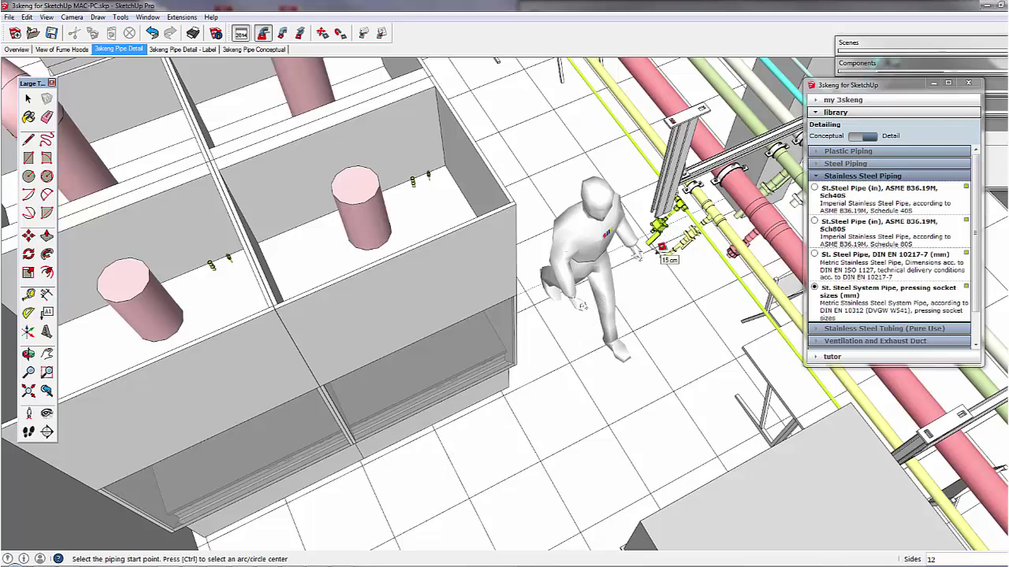
# Step: Route a DN15 stainless steel system pipe from the new bend to the DN15 coupling inside the left-hand fume hood
pyautogui.click(263, 35)
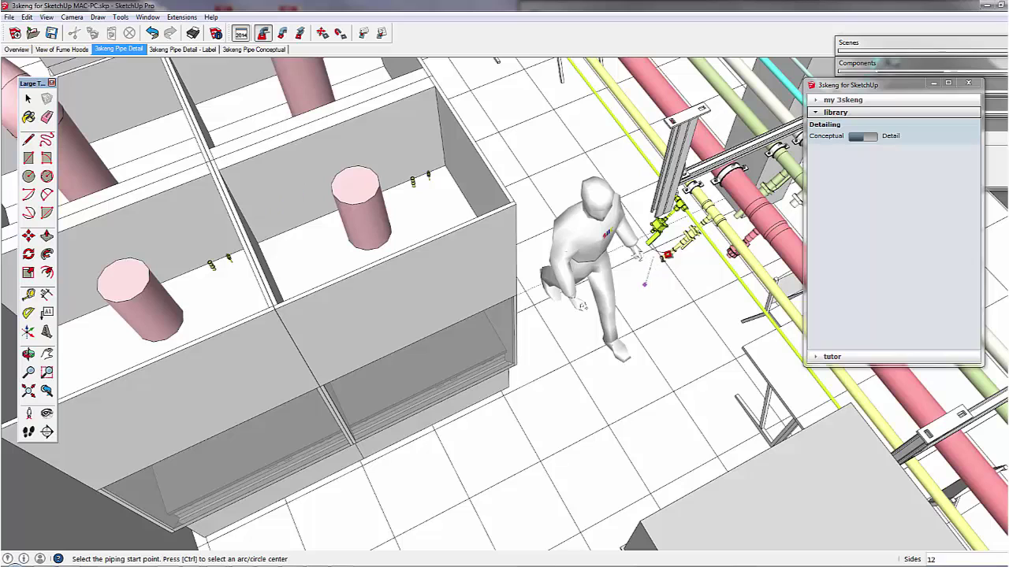
pyautogui.click(663, 257)
pyautogui.click(653, 223)
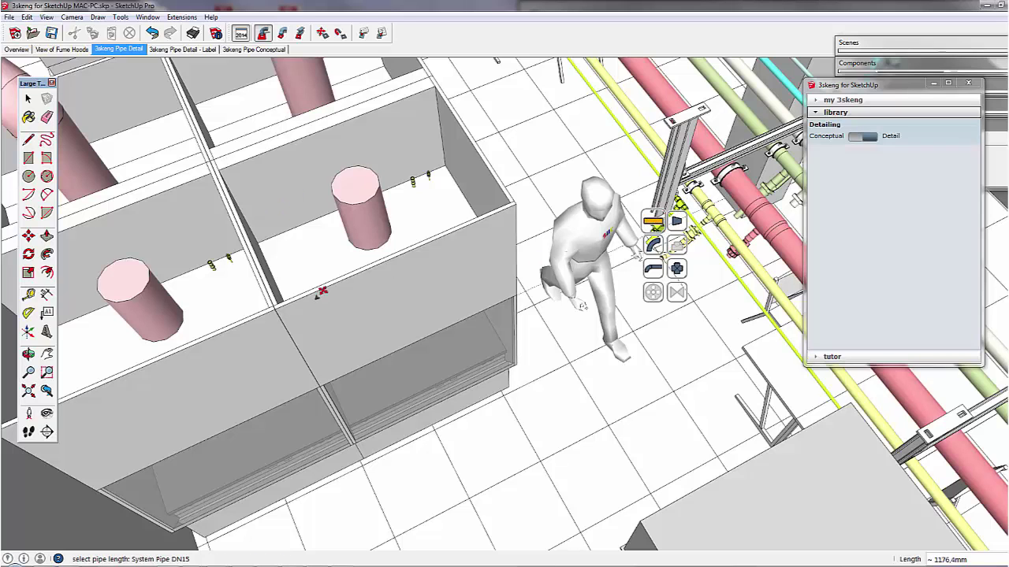
pyautogui.click(213, 262)
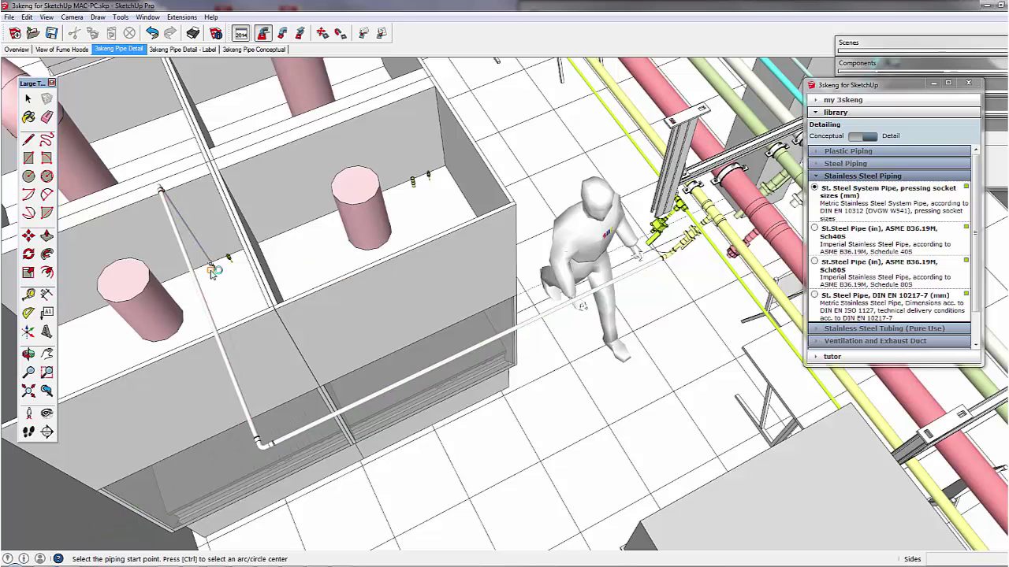
pyautogui.click(215, 257)
# Step: Delete the routed pipe's final straight segment leading down to the fume hood coupling
pyautogui.press('space')
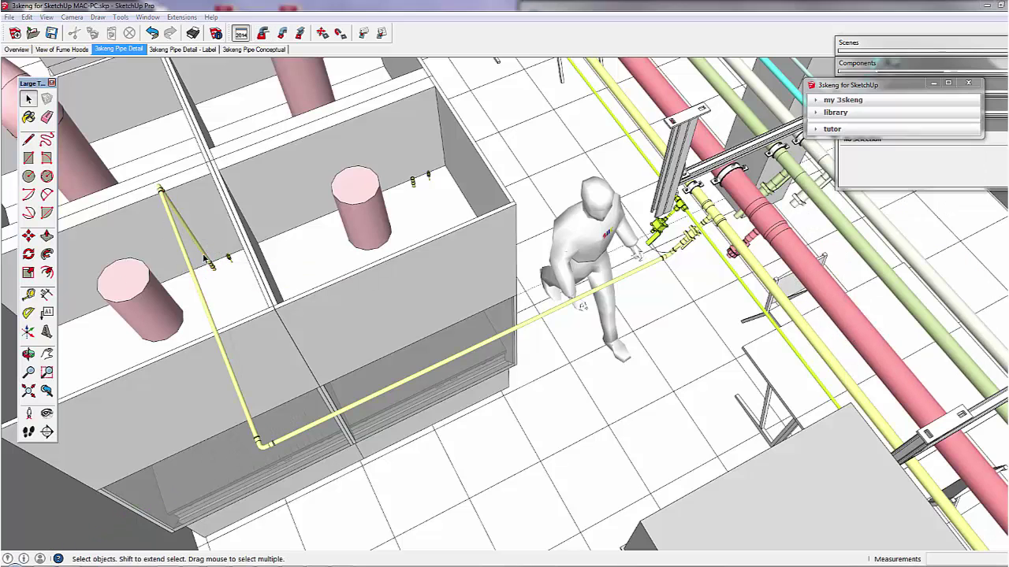
pyautogui.click(205, 260)
pyautogui.press('Delete')
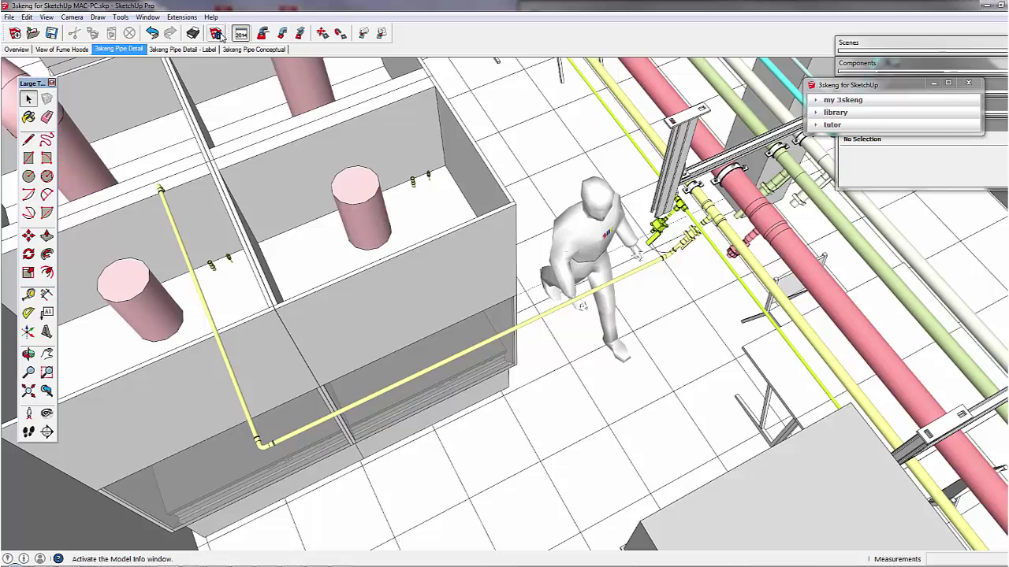
# Step: Draw a 200 mm DN15 system pipe from the open elbow above the fume hood towards the coupling
pyautogui.click(262, 32)
pyautogui.click(161, 189)
pyautogui.write('2')
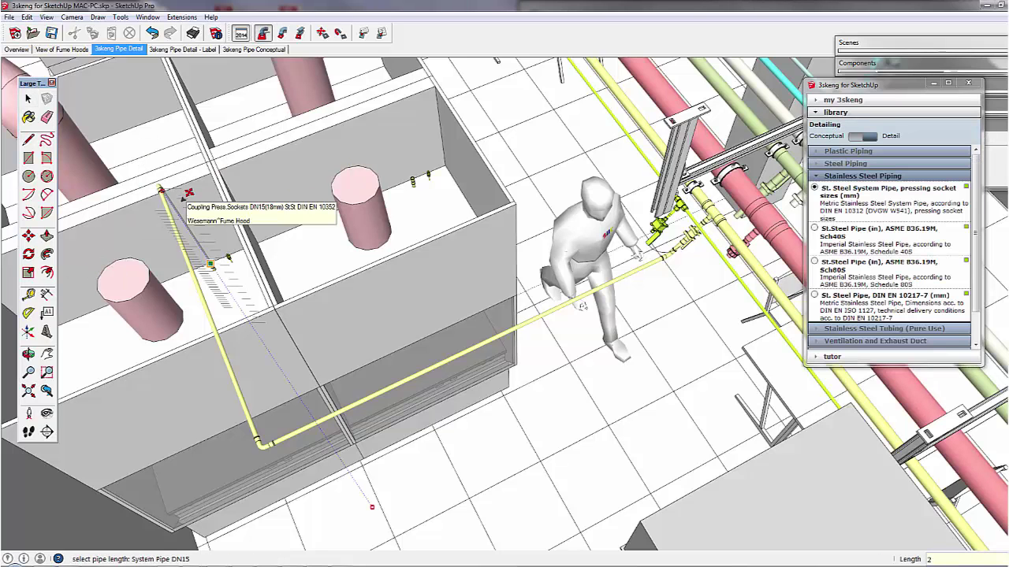
pyautogui.write('00')
pyautogui.press('Return')
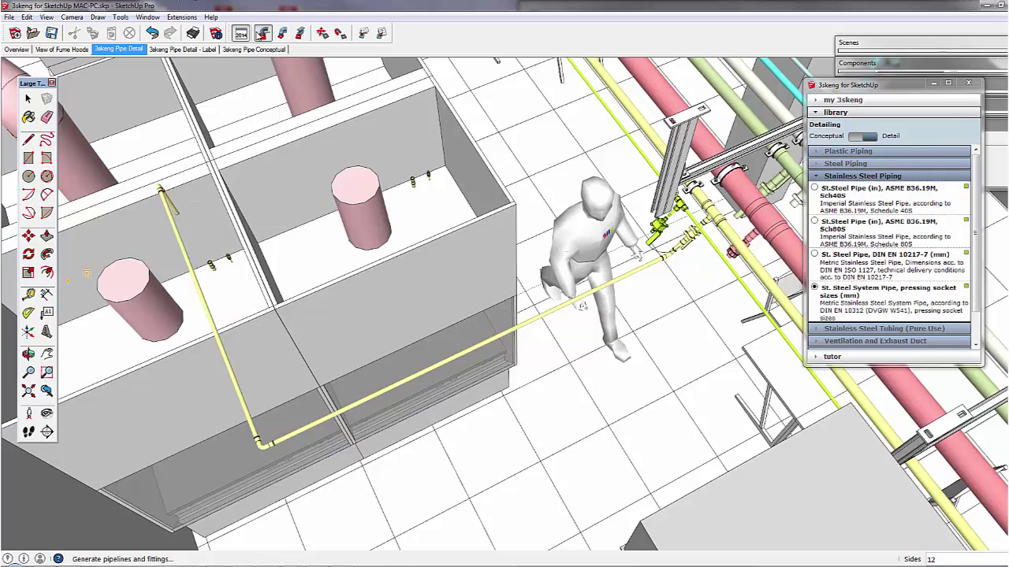
# Step: Attach a DN15 pressing-socket ball valve to the 200 mm pipe and connect it to the fume hood coupling with system pipe
pyautogui.moveTo(179, 214); pyautogui.dragTo(185, 251)
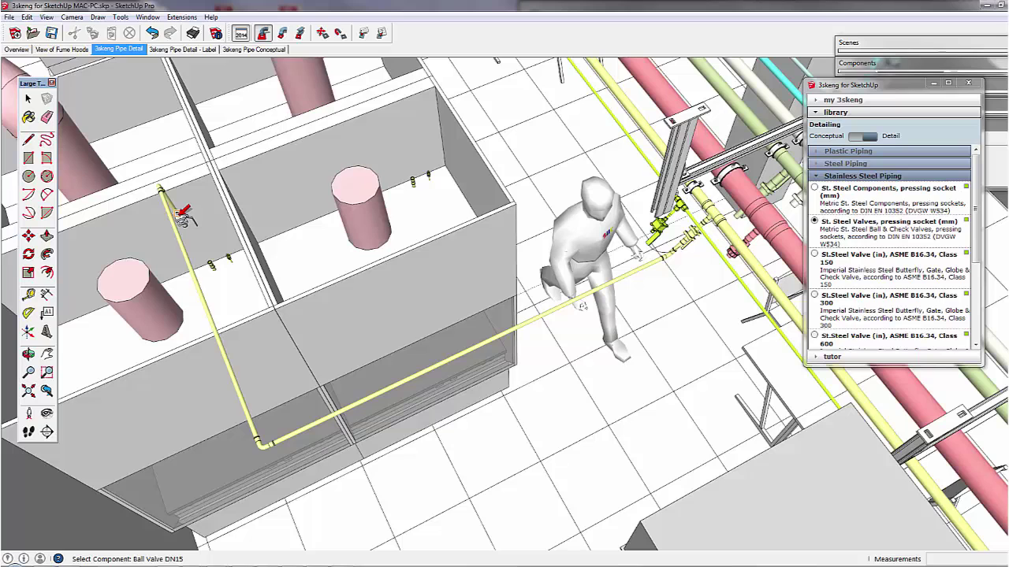
pyautogui.click(181, 213)
pyautogui.click(180, 214)
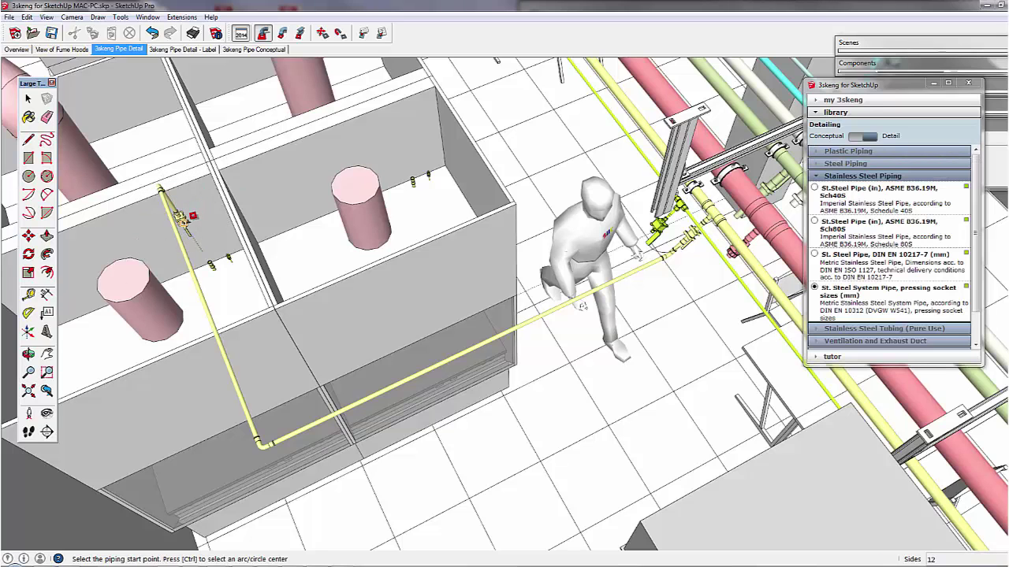
pyautogui.click(177, 217)
pyautogui.click(210, 264)
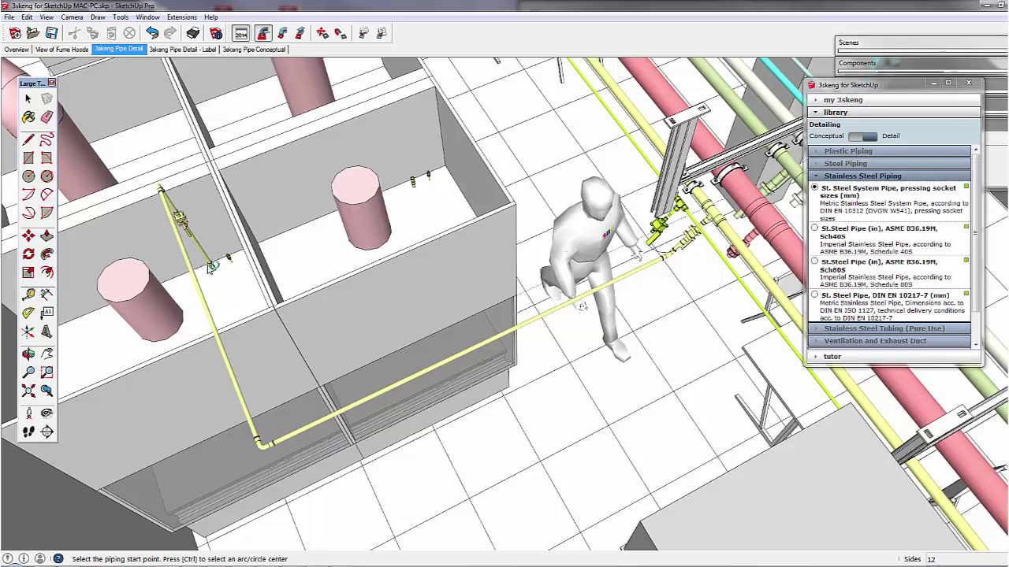
# Step: Add a 45° 1/4" bend to the green valve's outlet, aligning its corner length with the neighbouring DN15 bend
pyautogui.click(264, 34)
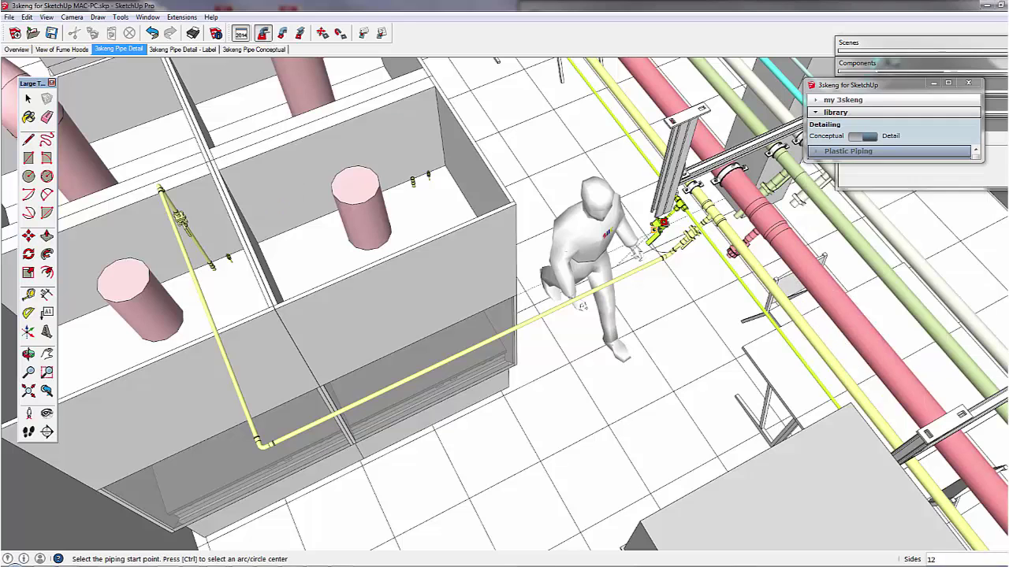
pyautogui.click(654, 230)
pyautogui.click(651, 236)
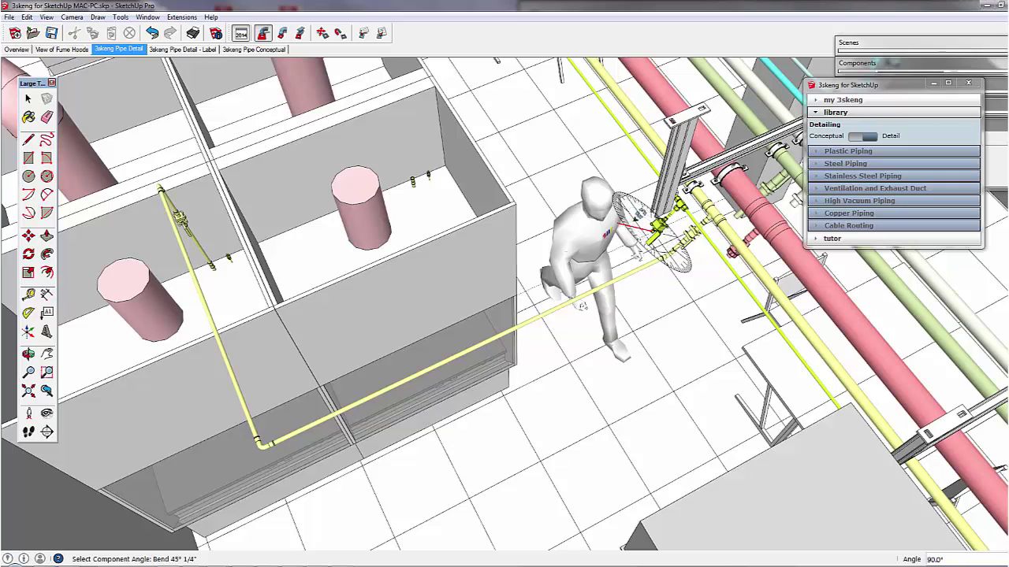
pyautogui.click(634, 227)
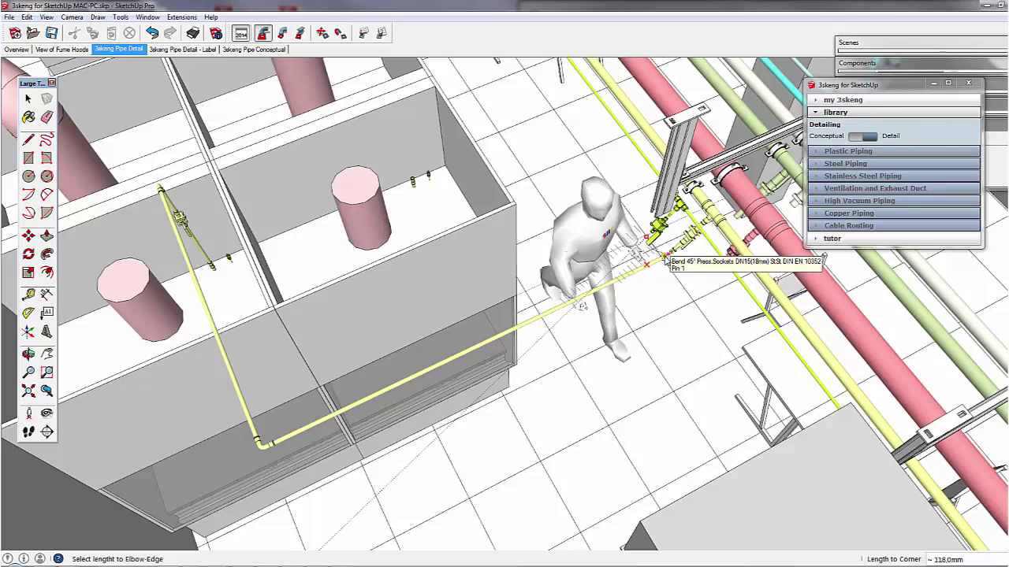
pyautogui.click(666, 260)
# Step: Move the pipe chain of the new 1/4" bend along the outgoing tube direction
pyautogui.click(322, 33)
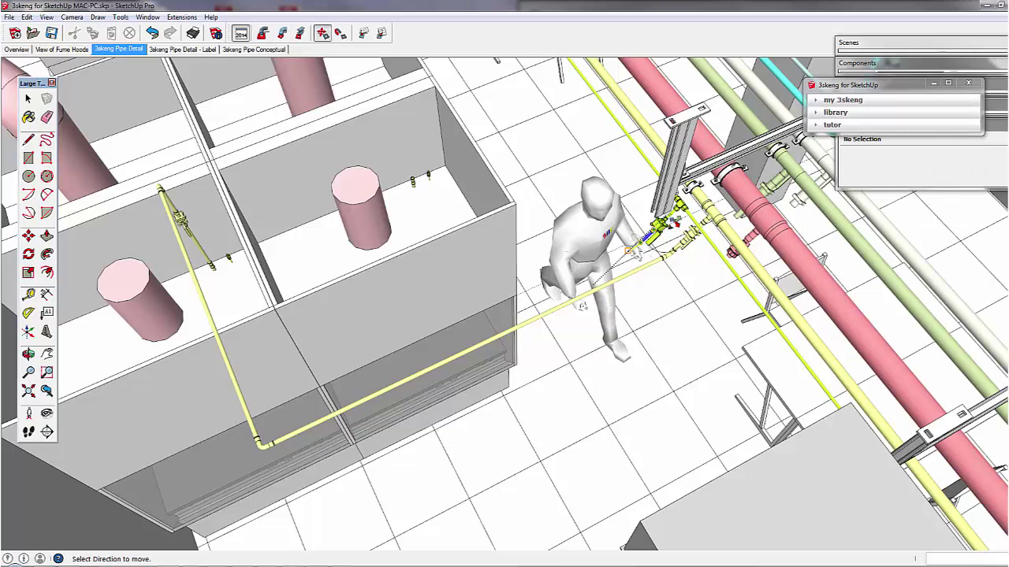
pyautogui.click(581, 305)
pyautogui.click(580, 306)
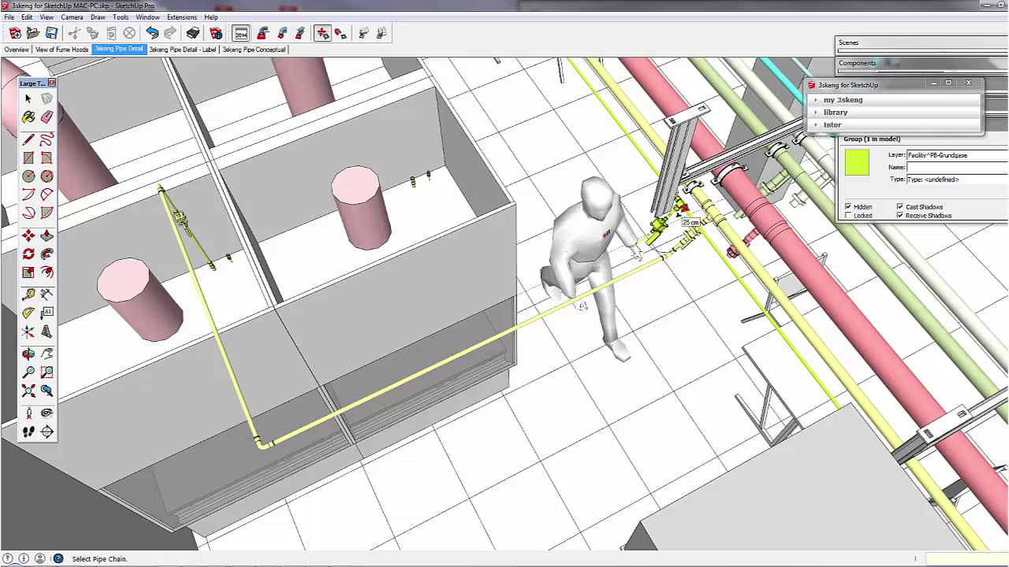
# Step: Route a 1/4" pure-application stainless steel tube from the green bend to the 1/4" Swagelok coupling in the left-hand fume hood
pyautogui.click(263, 34)
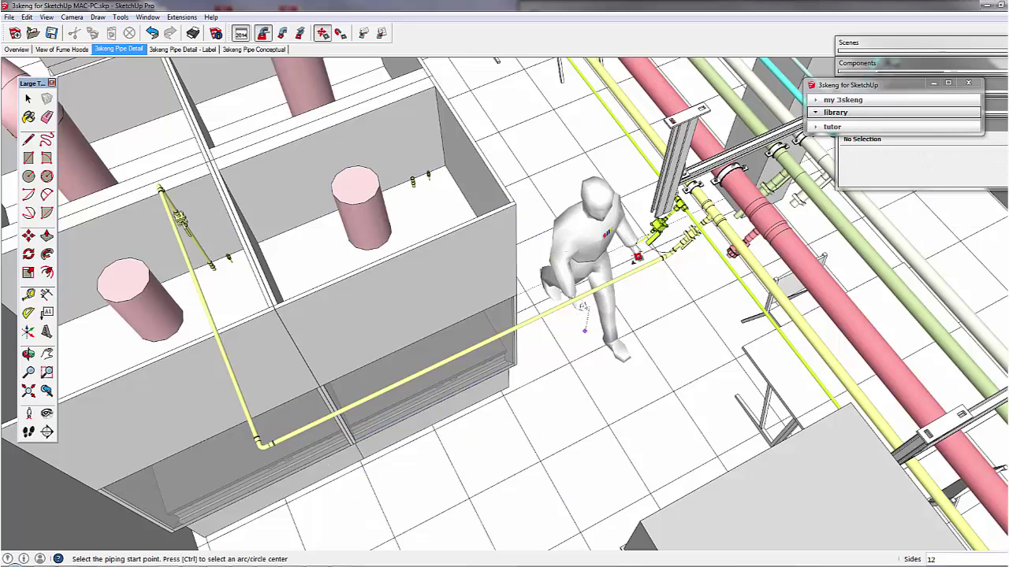
pyautogui.click(634, 244)
pyautogui.click(625, 209)
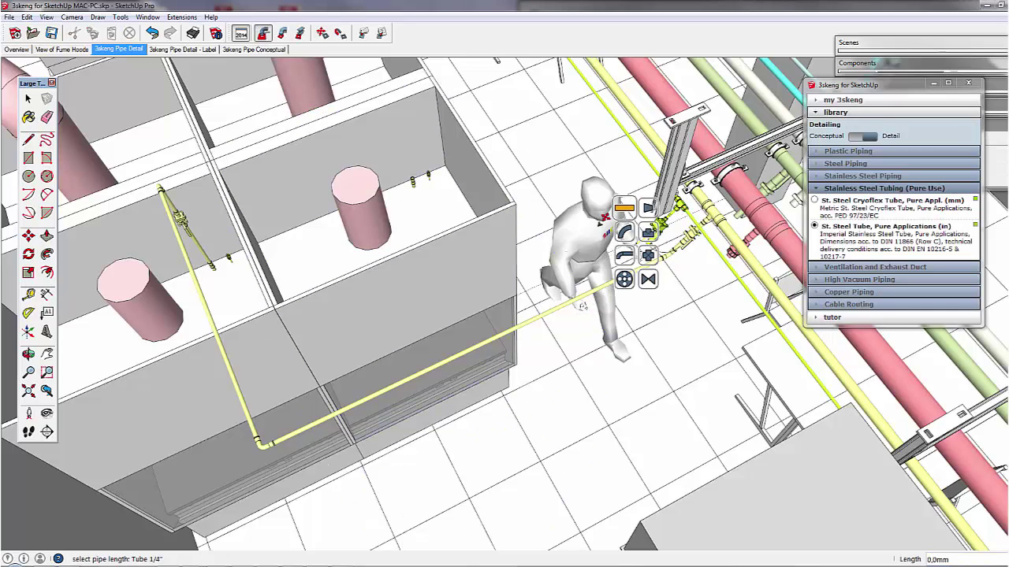
pyautogui.click(230, 255)
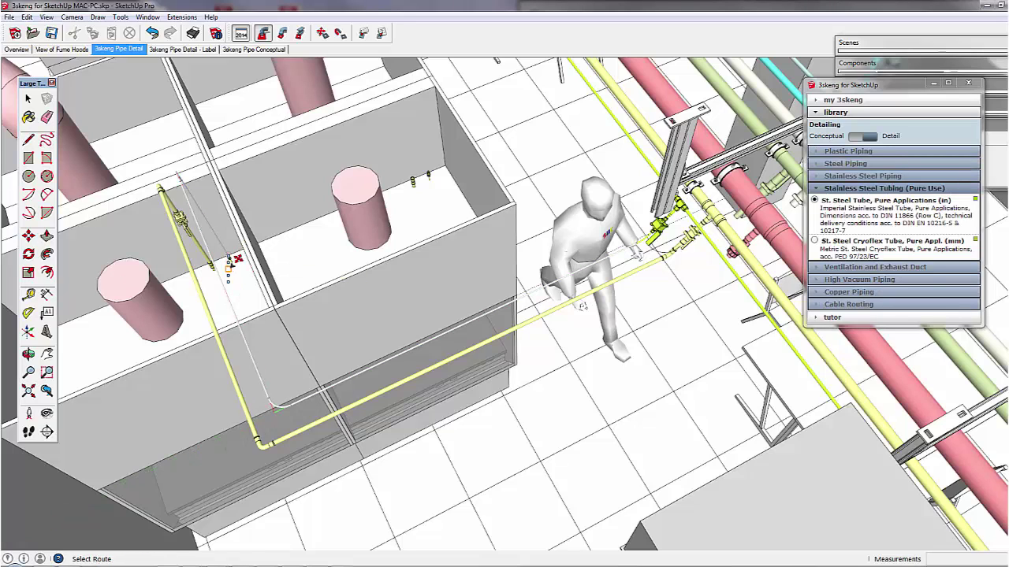
pyautogui.click(227, 270)
# Step: Delete the routed tube's final segment at the coupling and draw a short 1/4" tube from the open bend in its place
pyautogui.press('space')
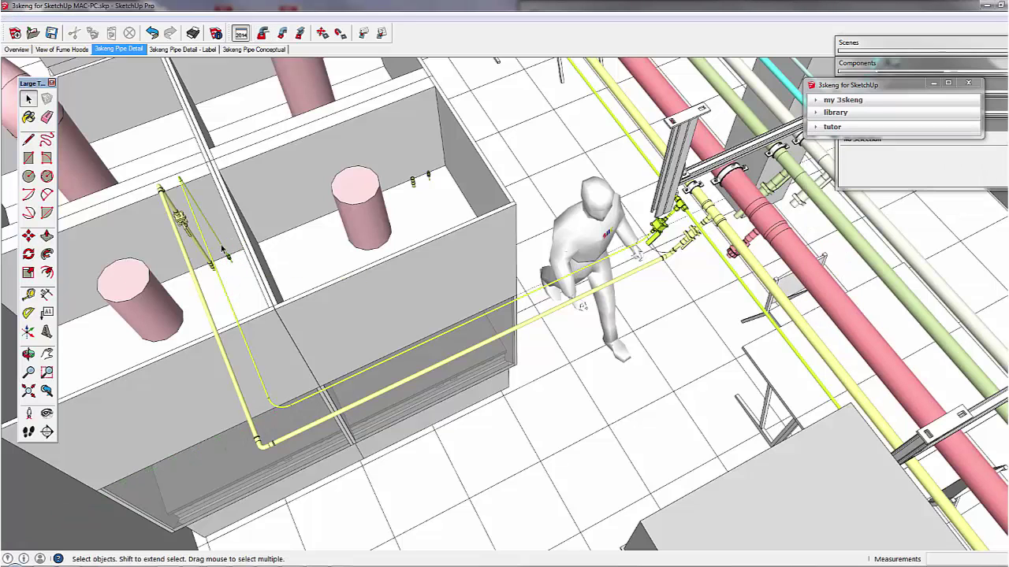
pyautogui.press('Delete')
pyautogui.click(264, 34)
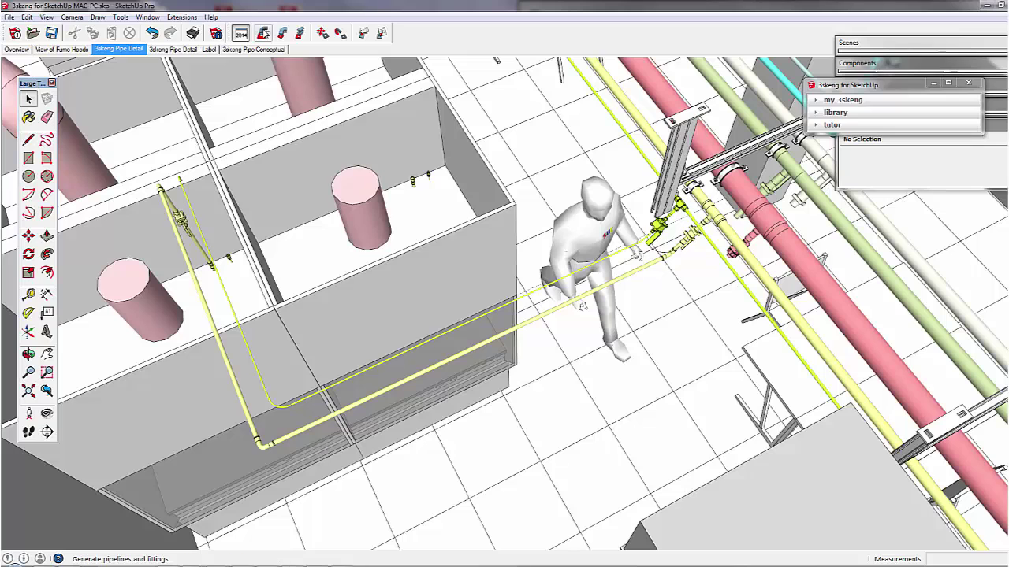
pyautogui.click(182, 180)
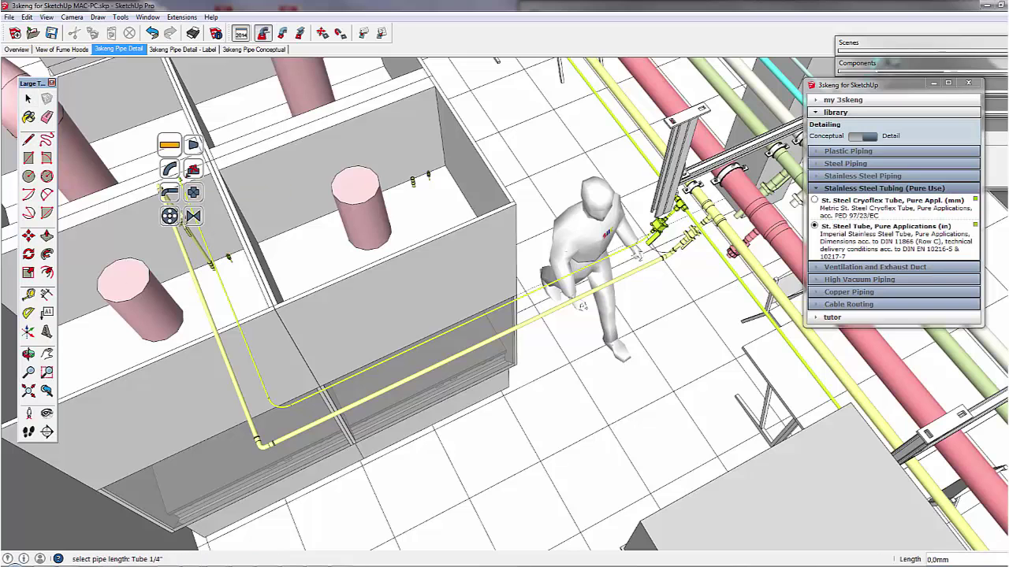
pyautogui.click(206, 203)
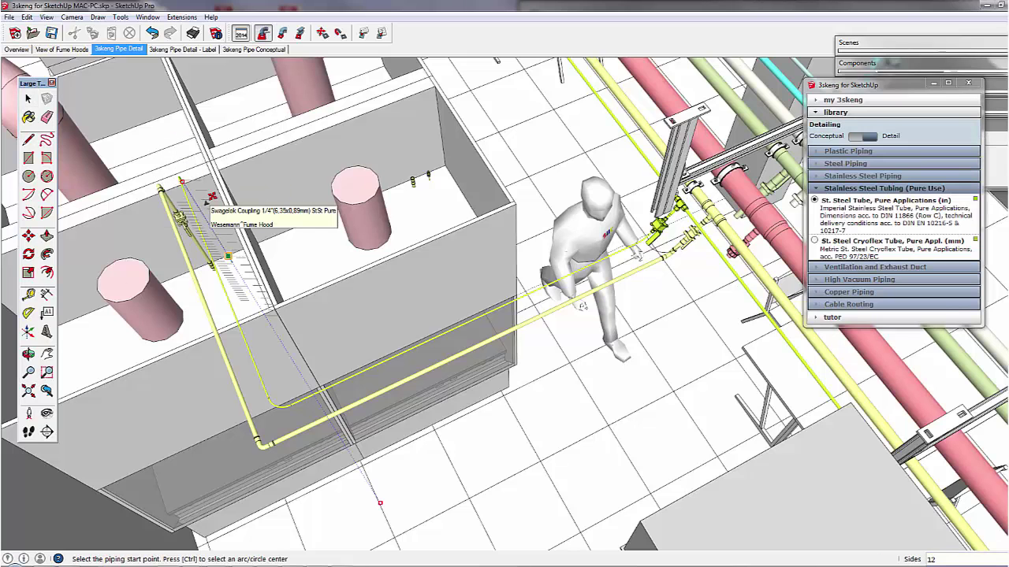
# Step: Insert the 1/4" Stick BV-PR-PI from St. Steel Sticks Pure on the short tube and connect it to the Swagelok coupling with 1/4" tube
pyautogui.click(264, 36)
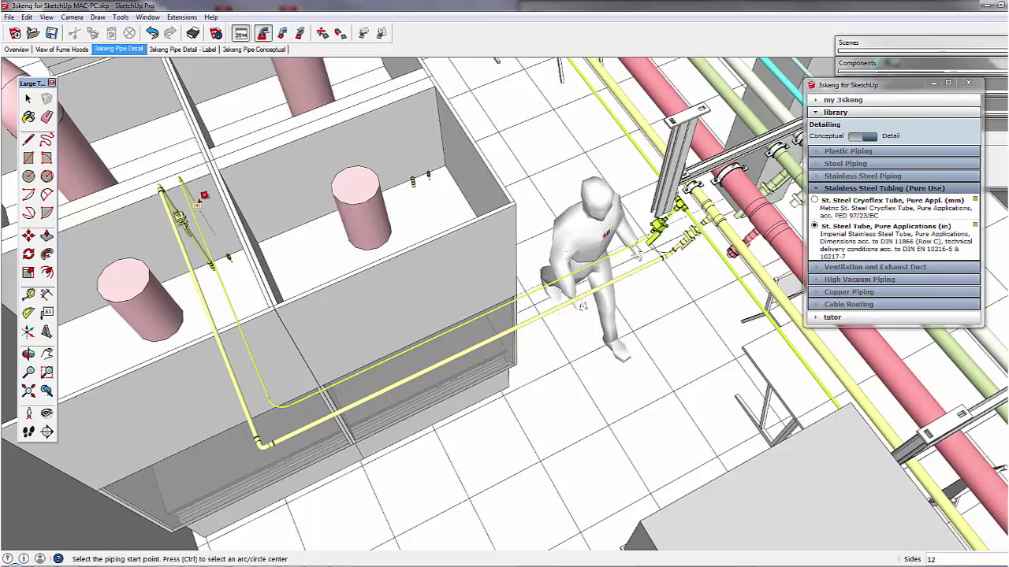
pyautogui.click(197, 207)
pyautogui.click(205, 240)
pyautogui.moveTo(866, 260)
pyautogui.click(856, 317)
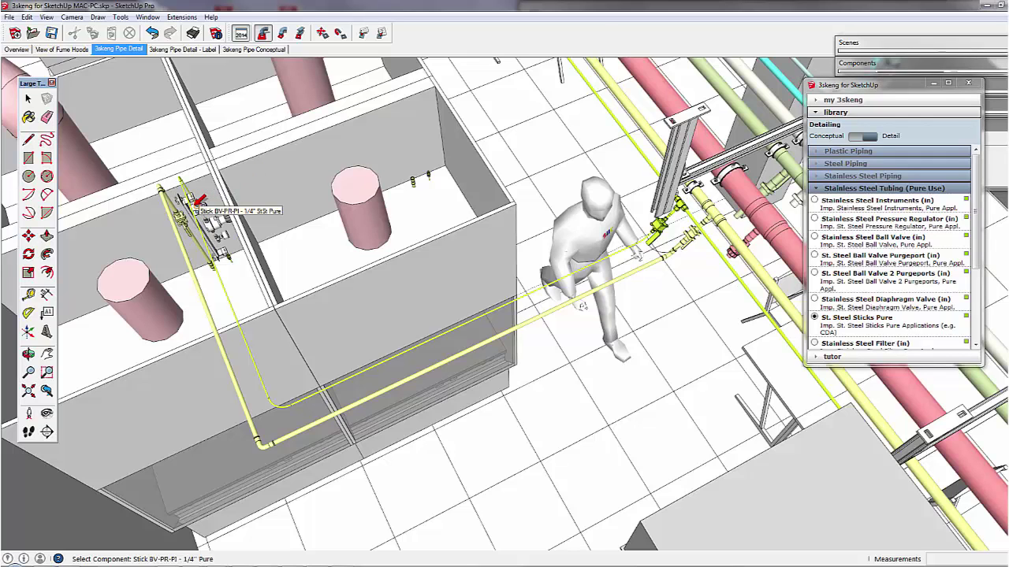
pyautogui.click(197, 203)
pyautogui.click(231, 186)
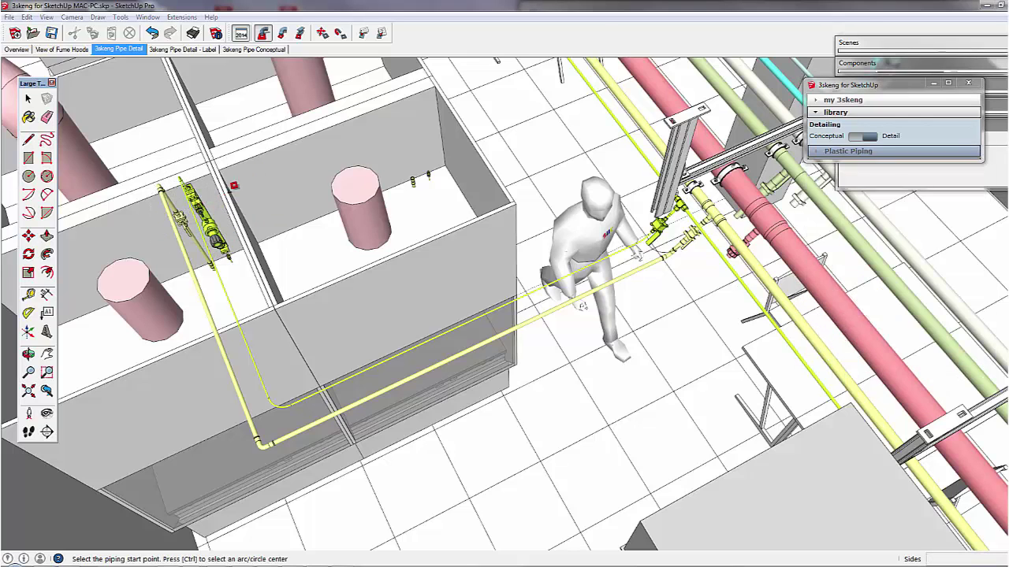
pyautogui.click(213, 195)
pyautogui.click(228, 256)
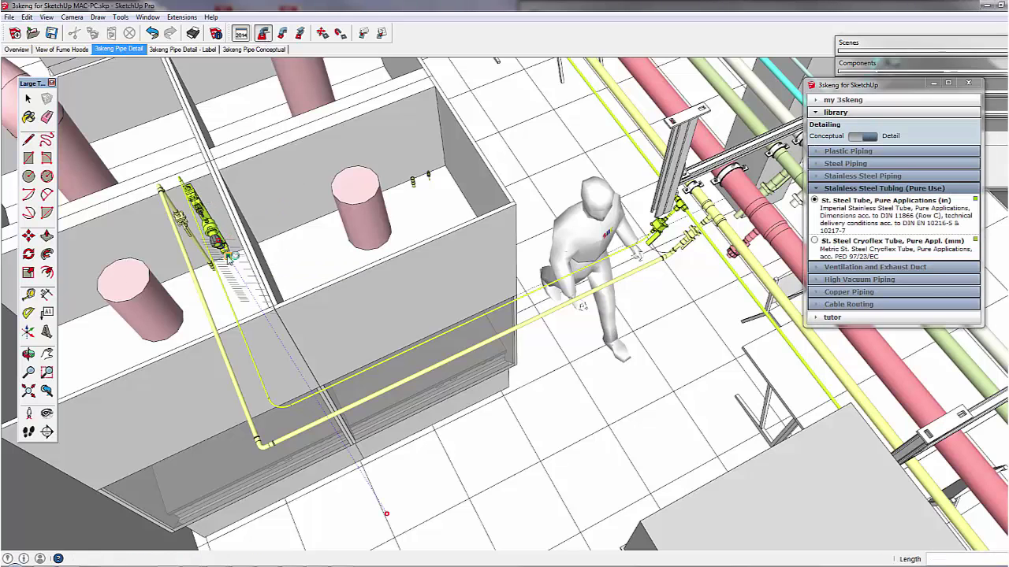
# Step: Copy the 1/4" stick, its end tube, and the ball valve with its pipe onto the 1/4" Swagelok coupling in the right-hand fume hood
pyautogui.press('space')
pyautogui.click(229, 258)
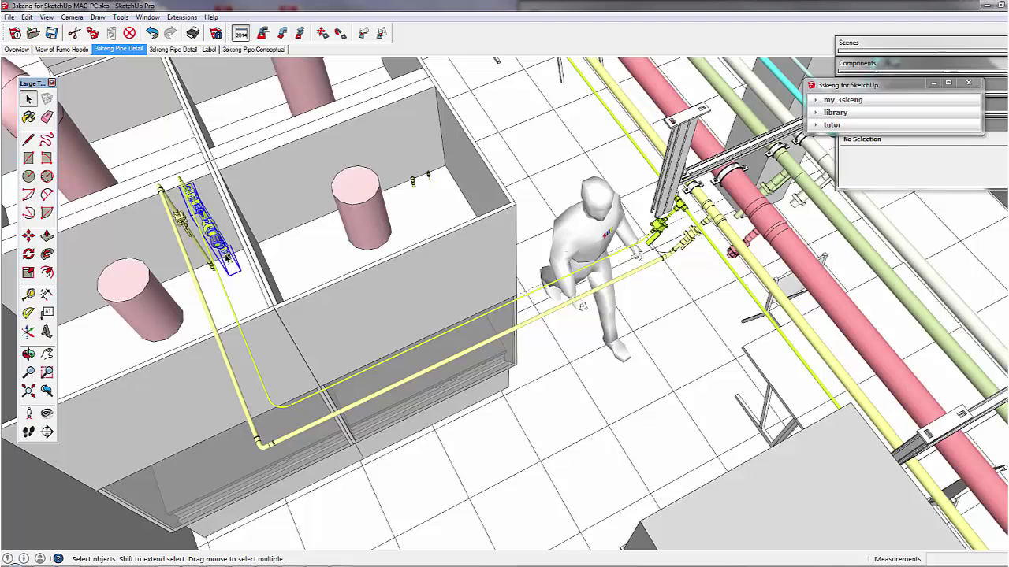
pyautogui.keyDown('shift'); pyautogui.click(200, 248); pyautogui.keyUp('shift')
pyautogui.keyDown('shift'); pyautogui.click(184, 221); pyautogui.keyUp('shift')
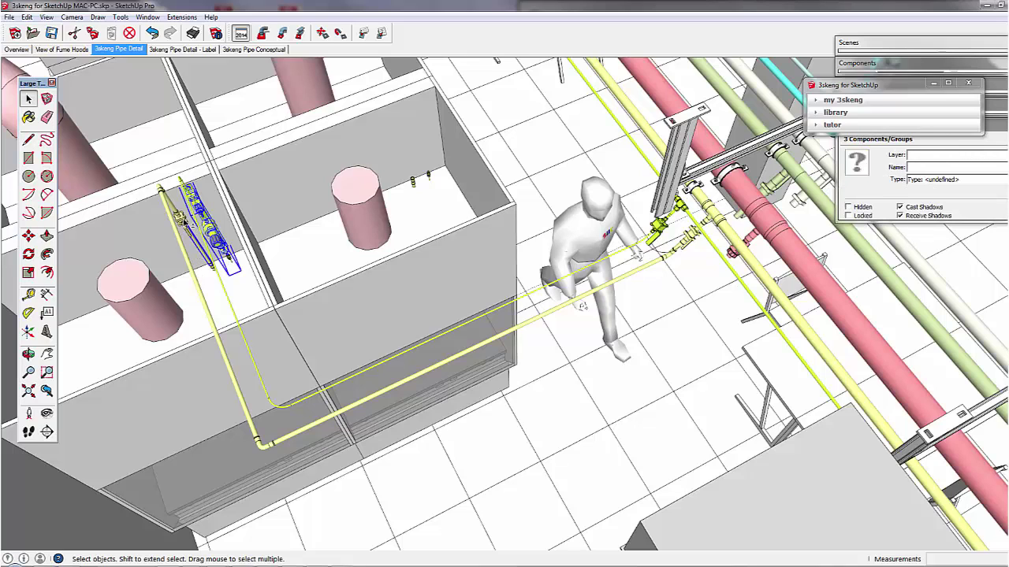
pyautogui.click(340, 33)
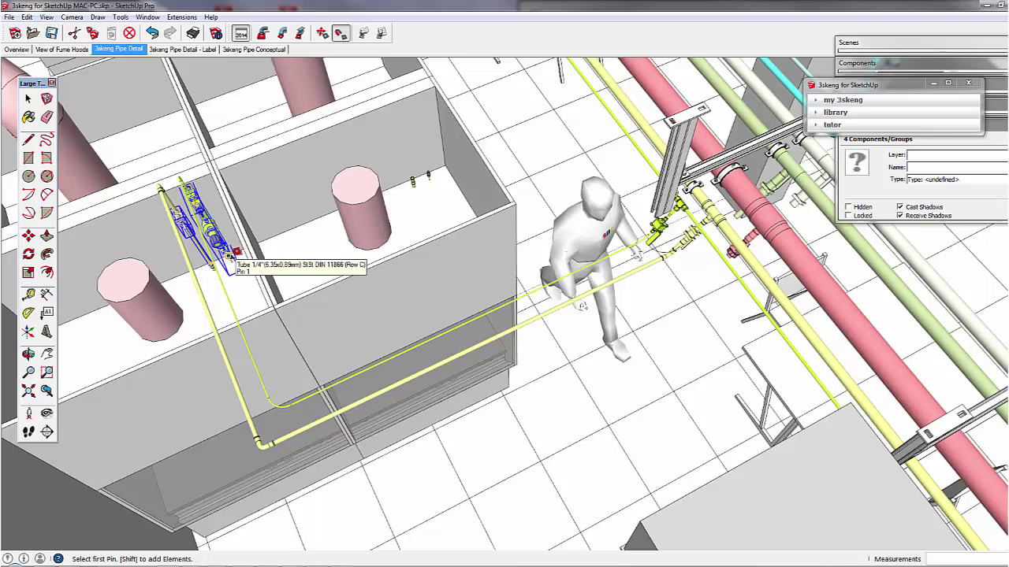
pyautogui.click(237, 256)
pyautogui.press('ctrl')
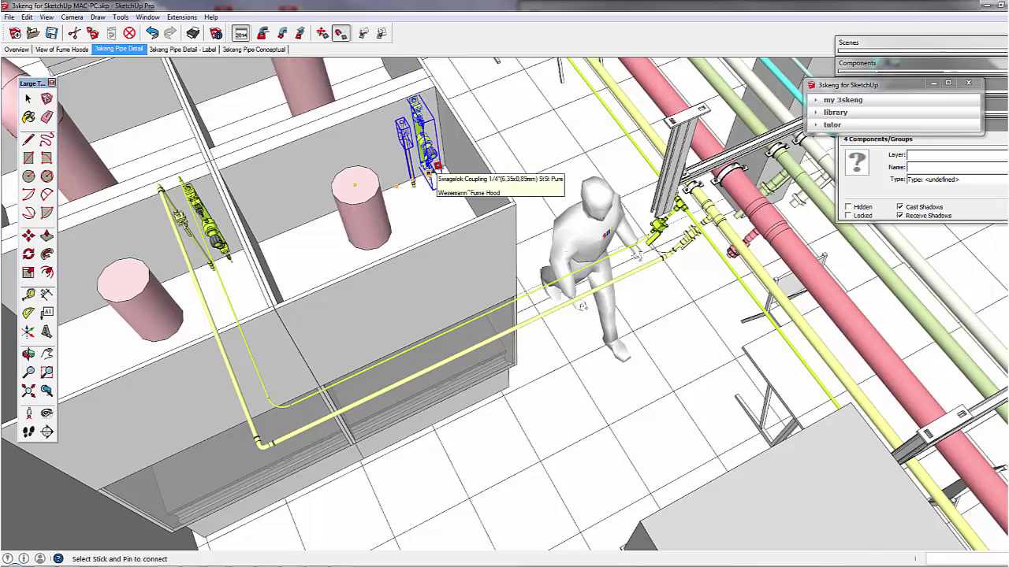
pyautogui.click(432, 166)
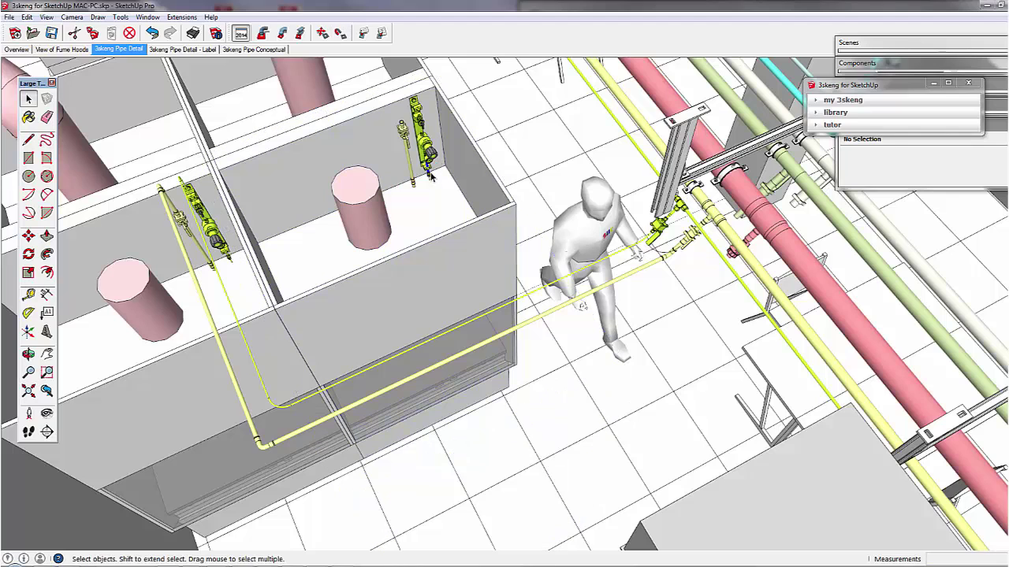
# Step: Insert a 1/4" 90° tee in the horizontal 1/4" tube and route pure-application tube from it to the copied stick in the right-hand fume hood
pyautogui.click(266, 35)
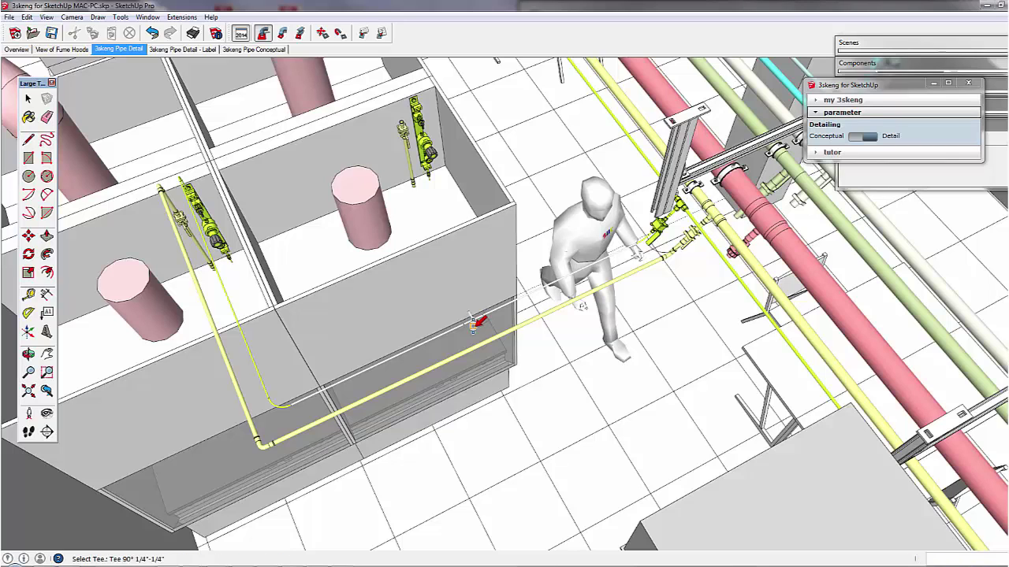
pyautogui.click(473, 319)
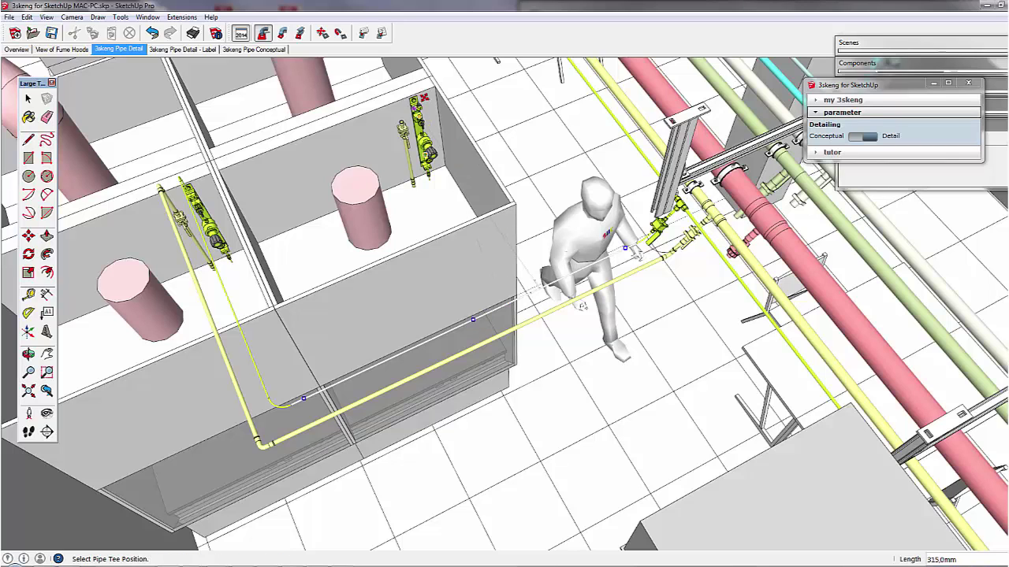
pyautogui.click(536, 293)
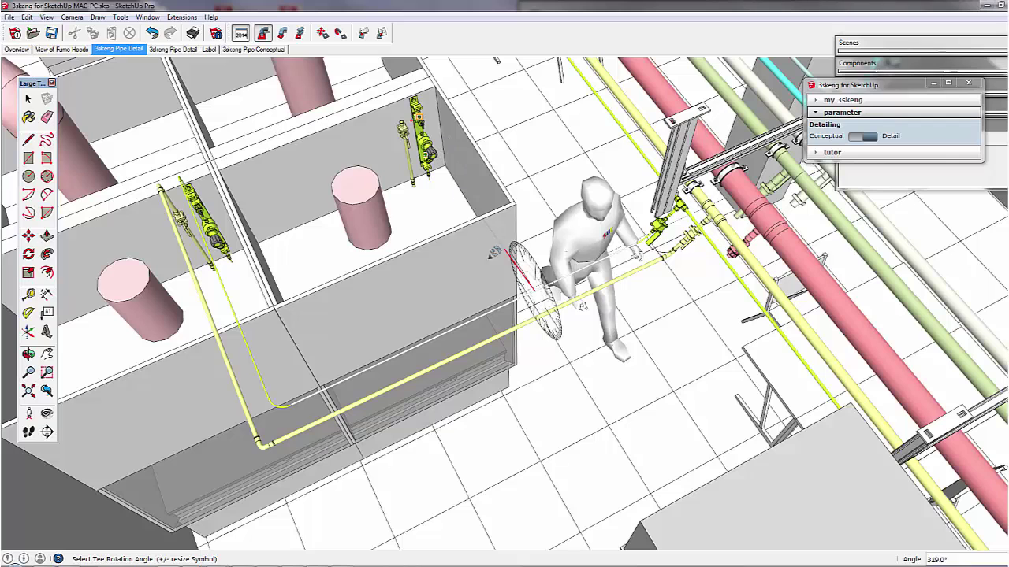
pyautogui.click(524, 268)
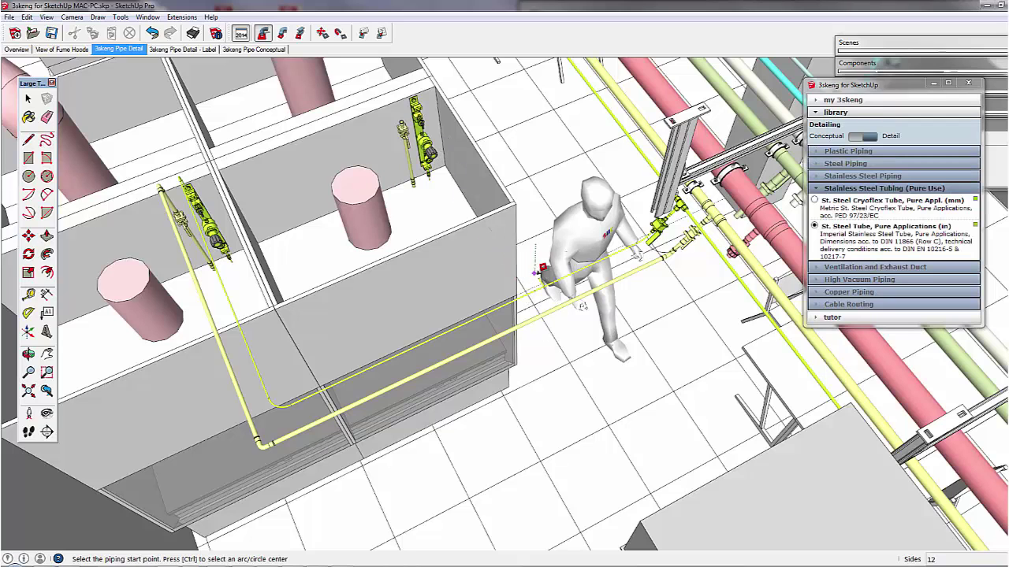
pyautogui.click(540, 276)
pyautogui.click(526, 243)
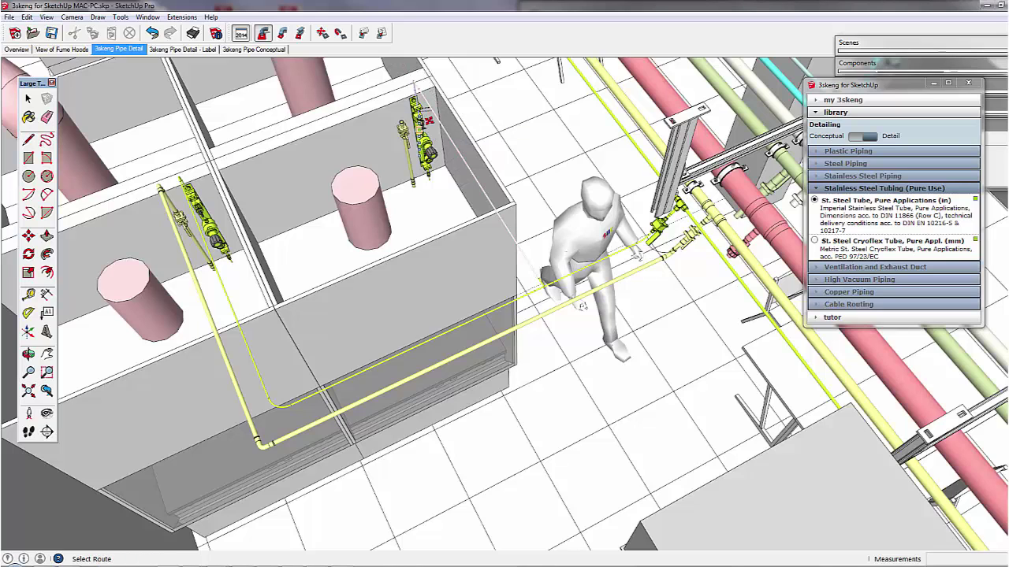
pyautogui.click(428, 126)
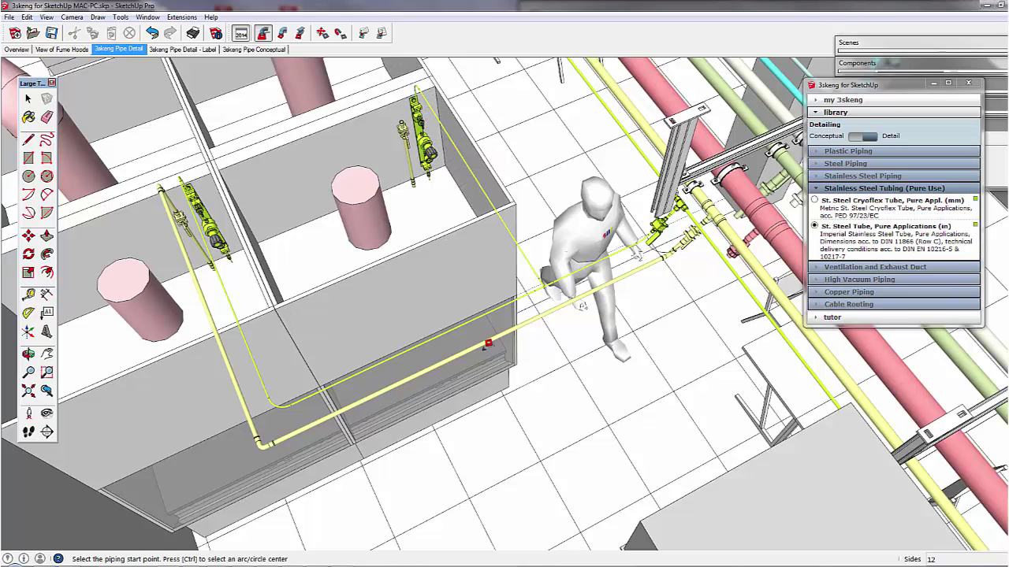
# Step: Insert a DN15-DN15-DN10 tee in the horizontal DN15 pipe and route DN10 system pipe from its branch to the copied ball valve
pyautogui.click(481, 345)
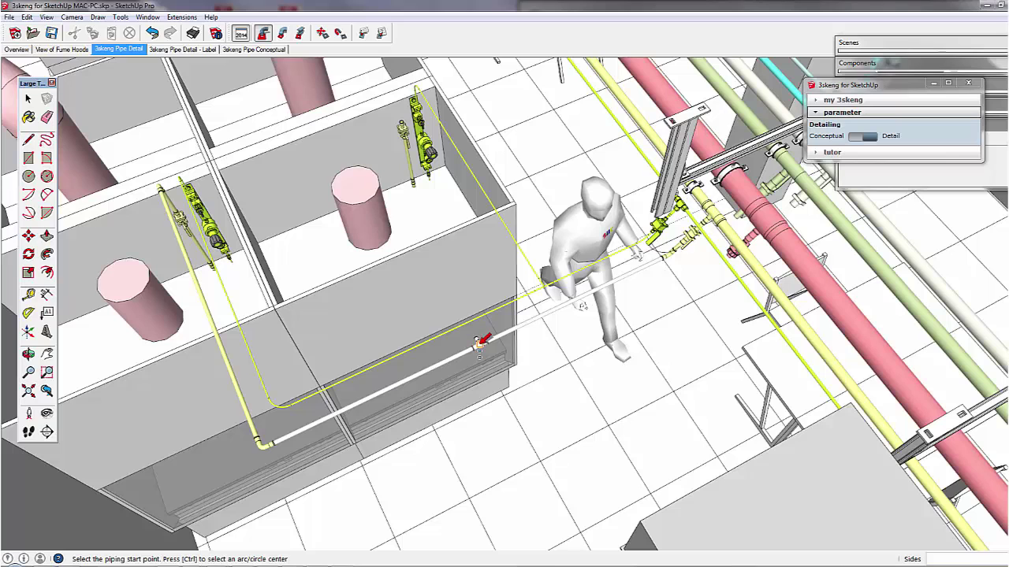
pyautogui.click(479, 345)
pyautogui.click(532, 315)
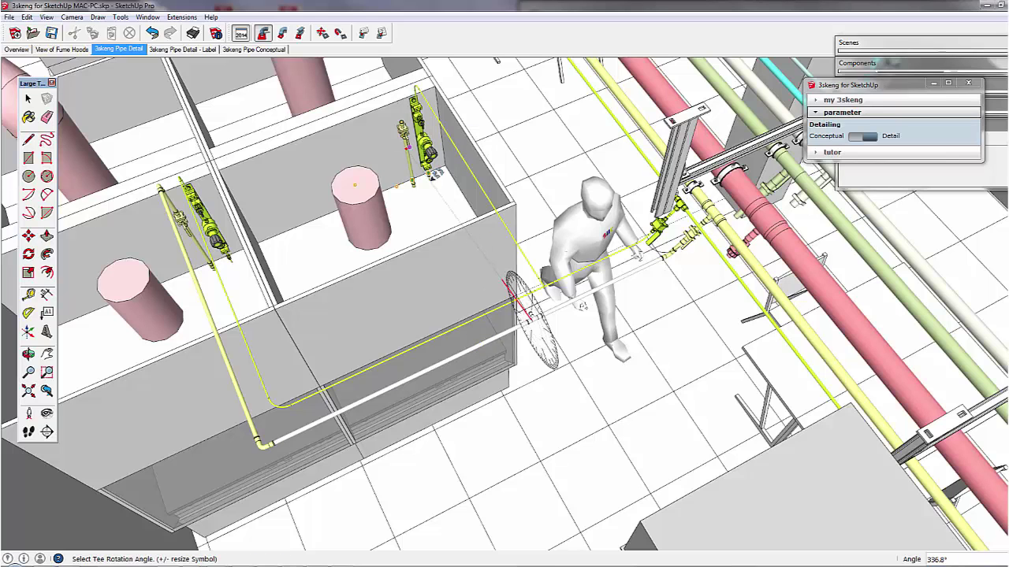
pyautogui.click(521, 295)
pyautogui.click(529, 312)
pyautogui.click(521, 281)
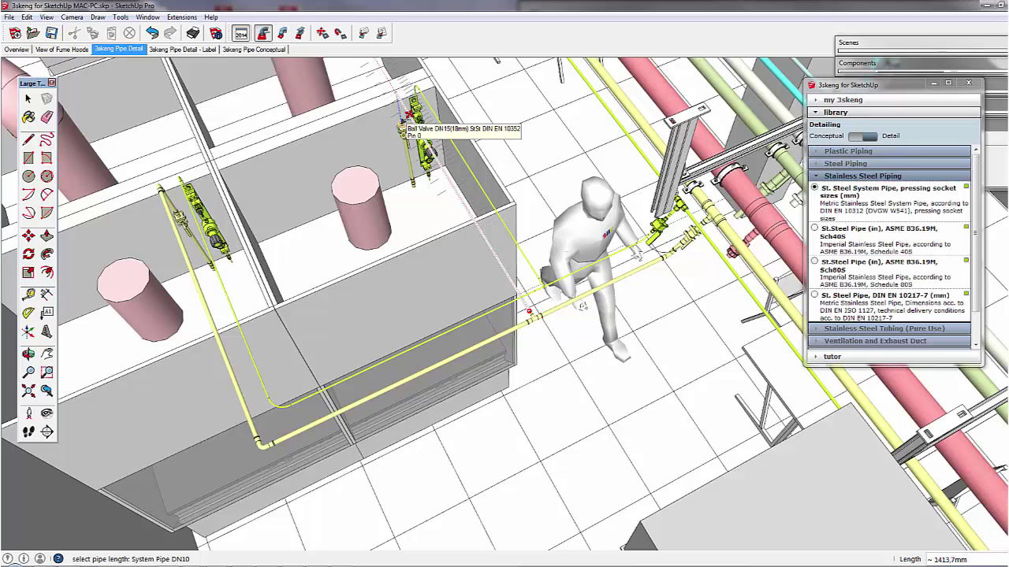
pyautogui.click(403, 120)
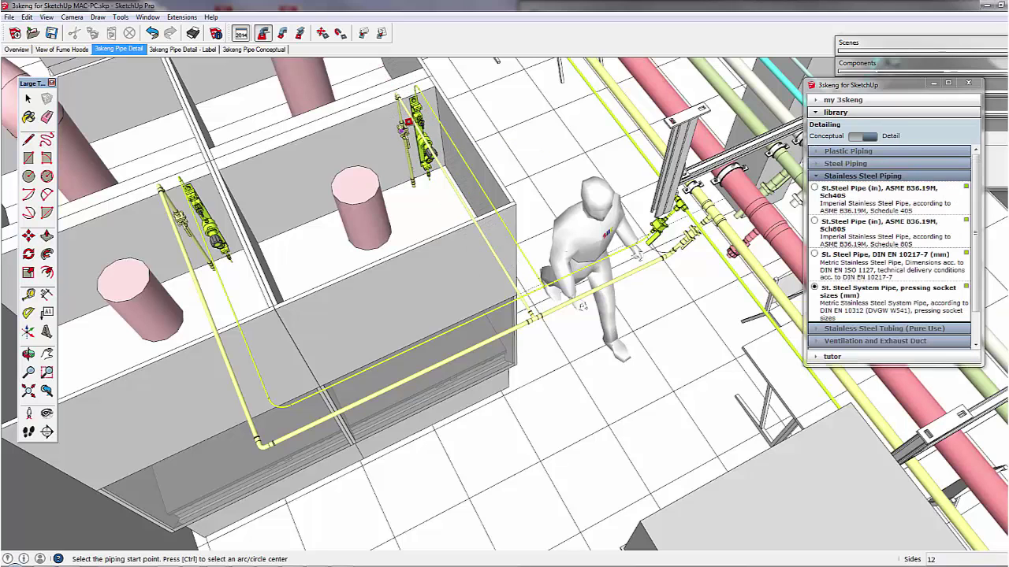
# Step: Try to place short, counted component labels for everything connected to the 1/4" tube in the 3skeng Pipe Detail - Label scene
pyautogui.press('space')
pyautogui.click(208, 250)
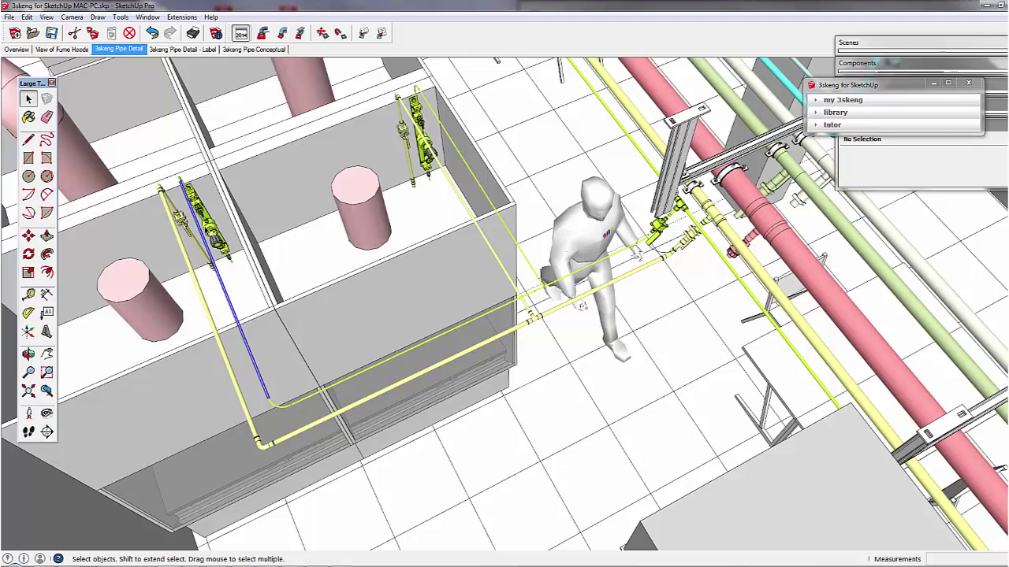
pyautogui.rightClick(204, 232)
pyautogui.moveTo(260, 432)
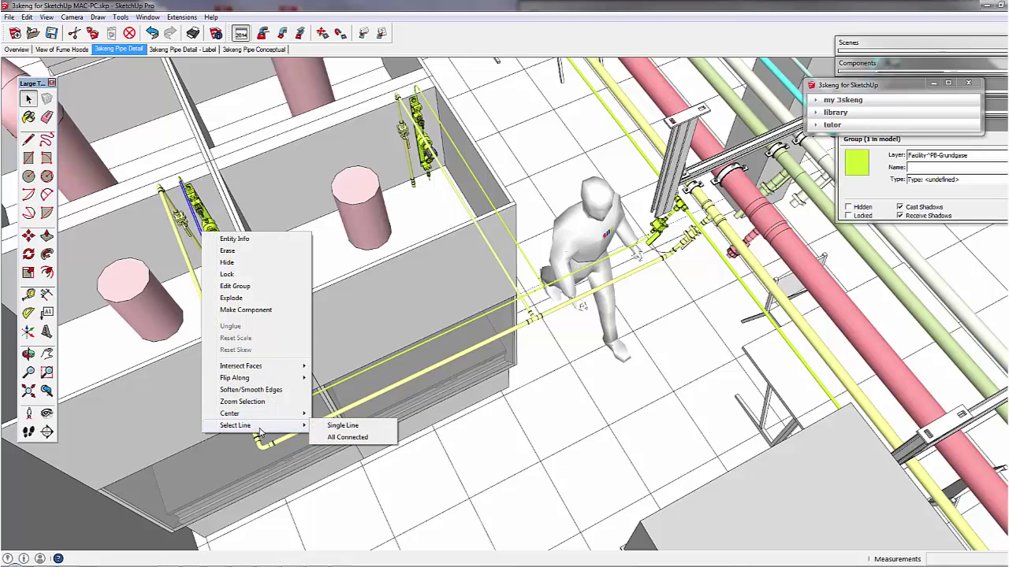
pyautogui.click(348, 437)
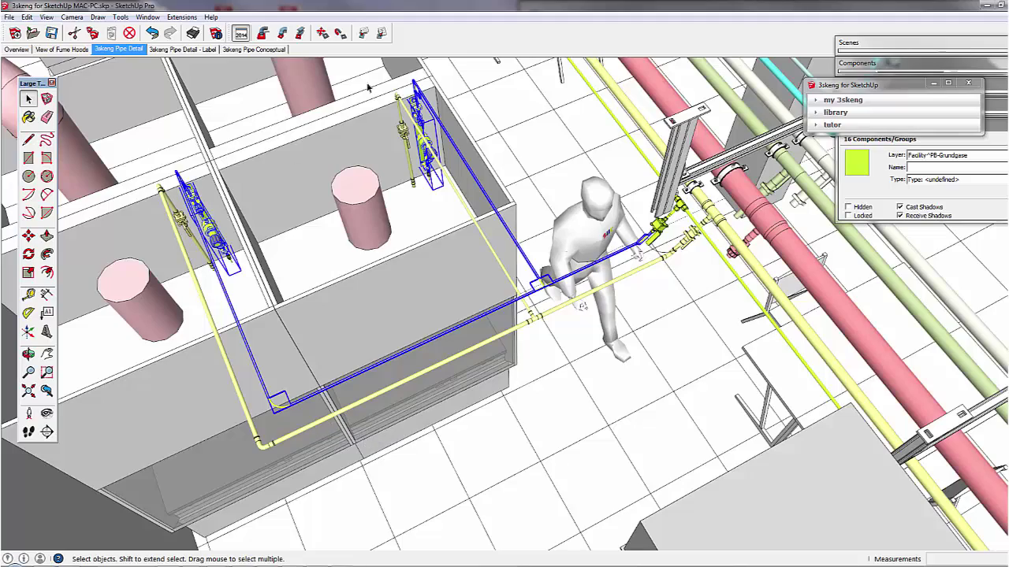
pyautogui.click(184, 50)
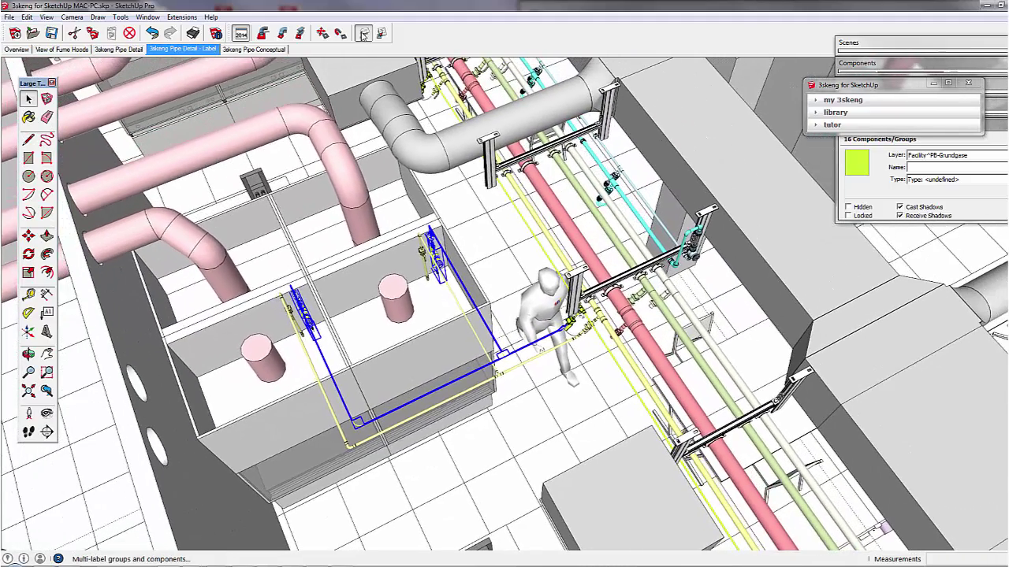
pyautogui.click(362, 34)
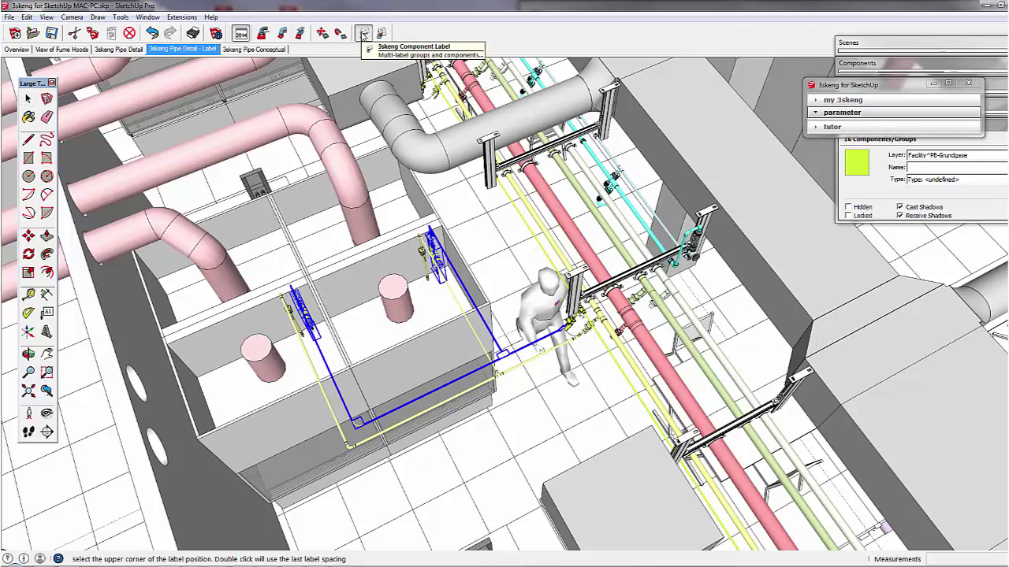
pyautogui.click(660, 102)
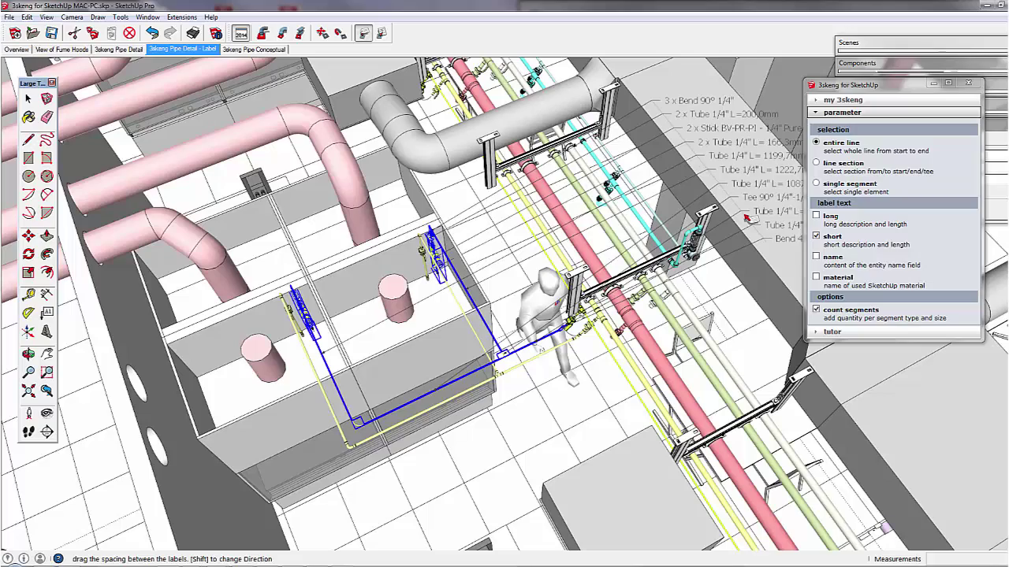
pyautogui.press('space')
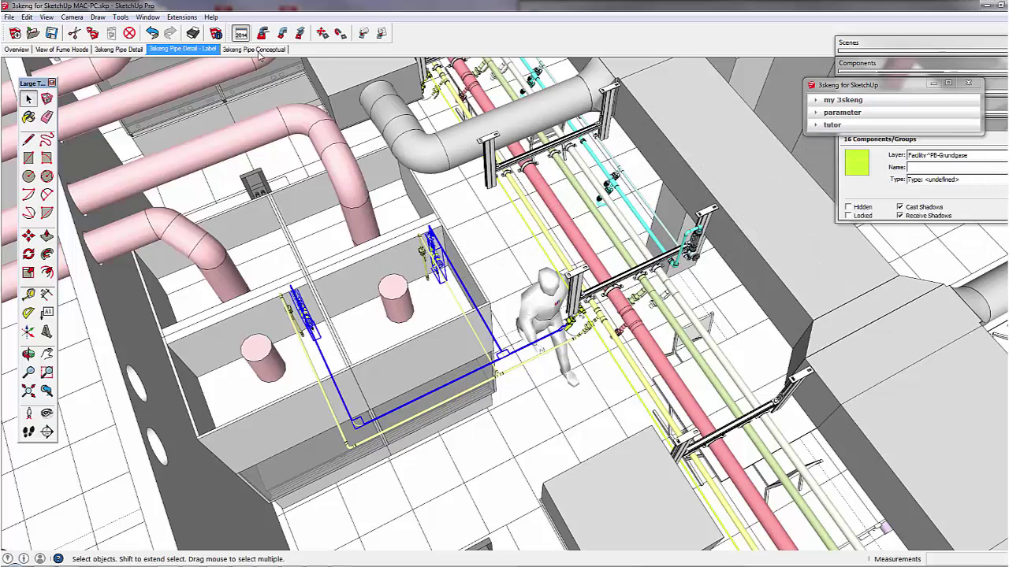
# Step: In the 3skeng Pipe Conceptual scene, autoroute a metric plastic duct with 60° elbows from the farther open exhaust connection to the left fume hood's duct stub
pyautogui.click(258, 50)
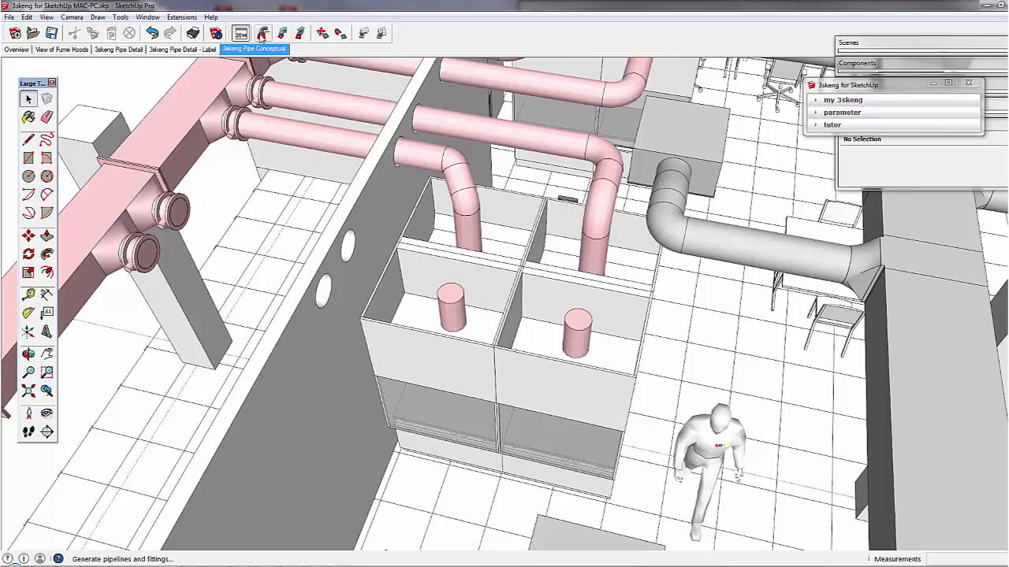
pyautogui.click(262, 34)
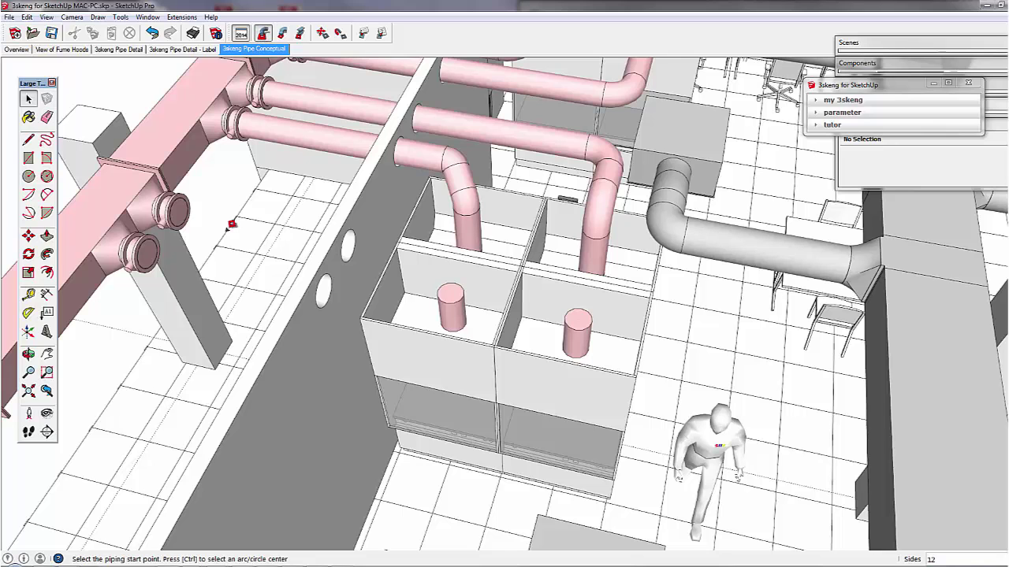
pyautogui.click(179, 211)
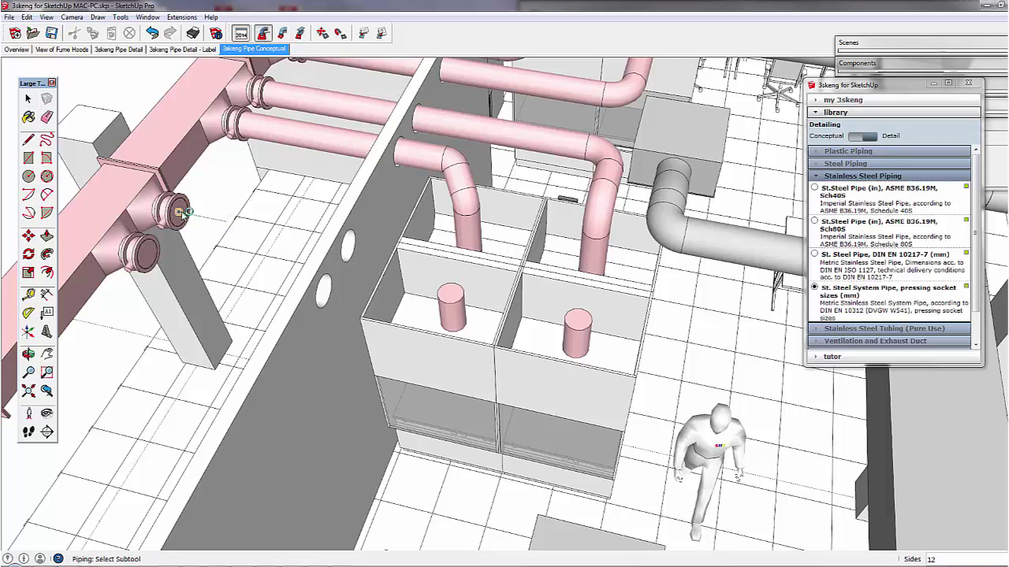
pyautogui.click(454, 286)
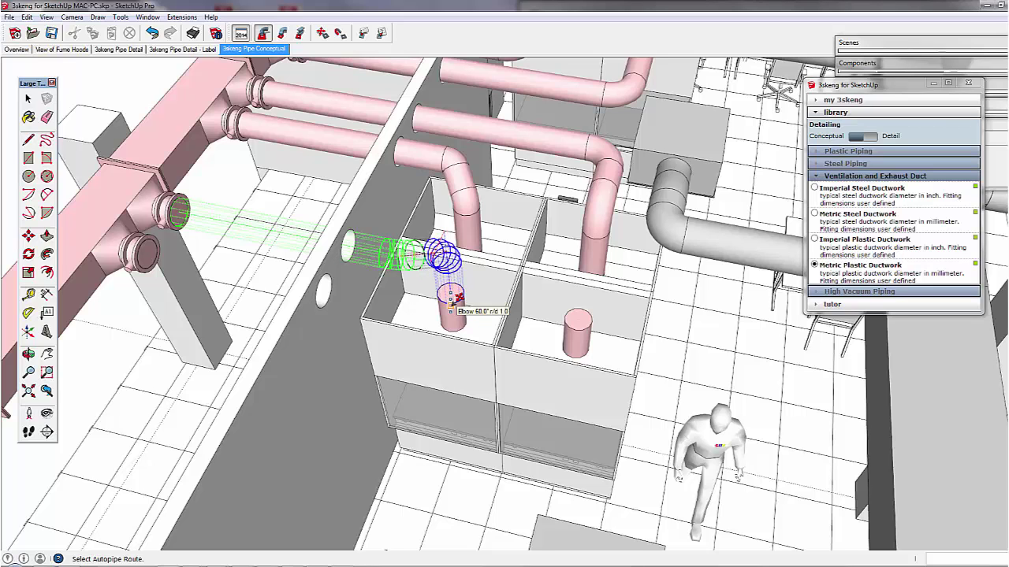
pyautogui.click(454, 297)
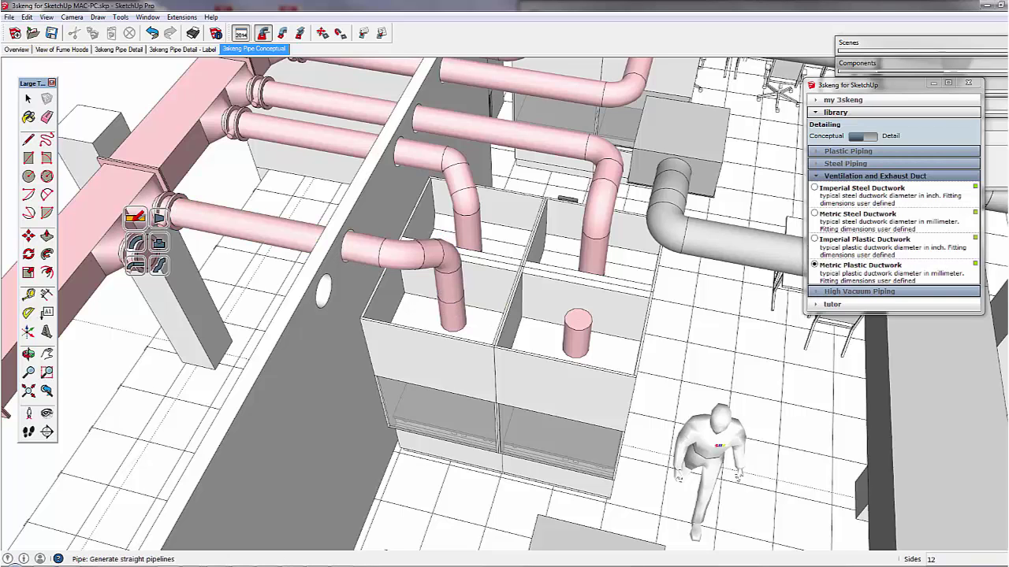
# Step: Autoroute a second metric plastic duct with 90° elbows from the remaining open exhaust connection to the right fume hood's duct stub
pyautogui.click(135, 218)
pyautogui.click(582, 314)
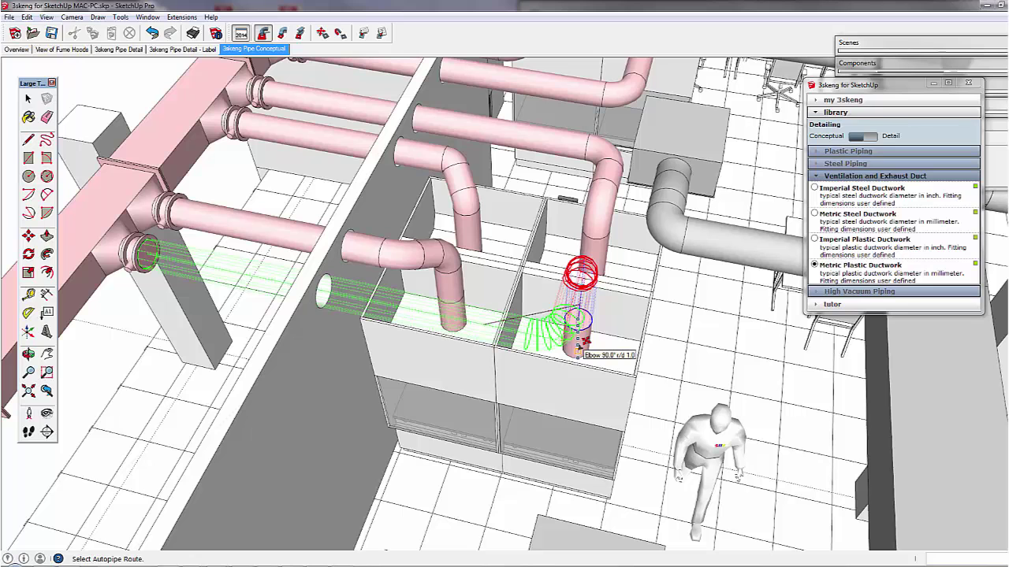
pyautogui.click(582, 341)
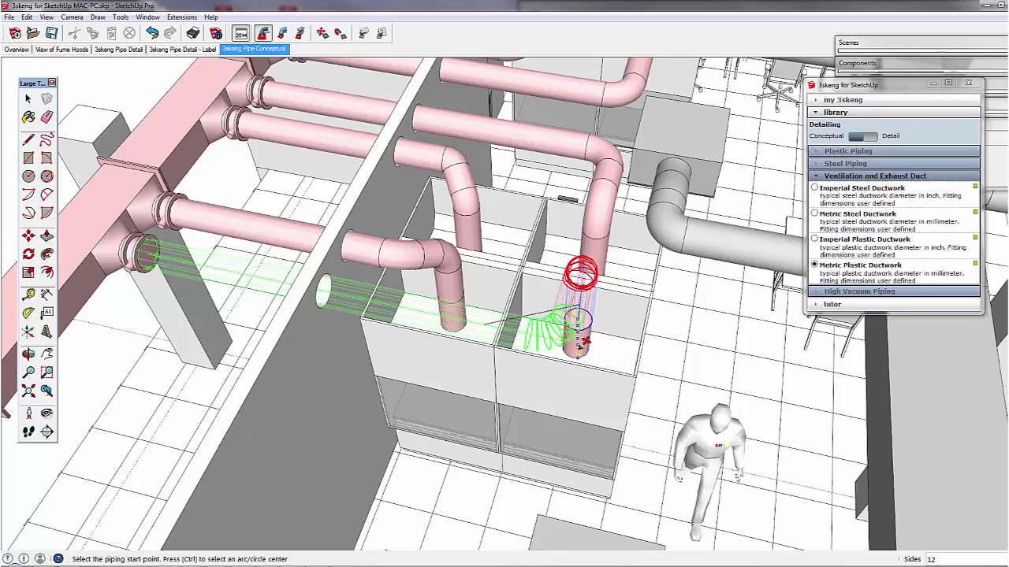
pyautogui.press('space')
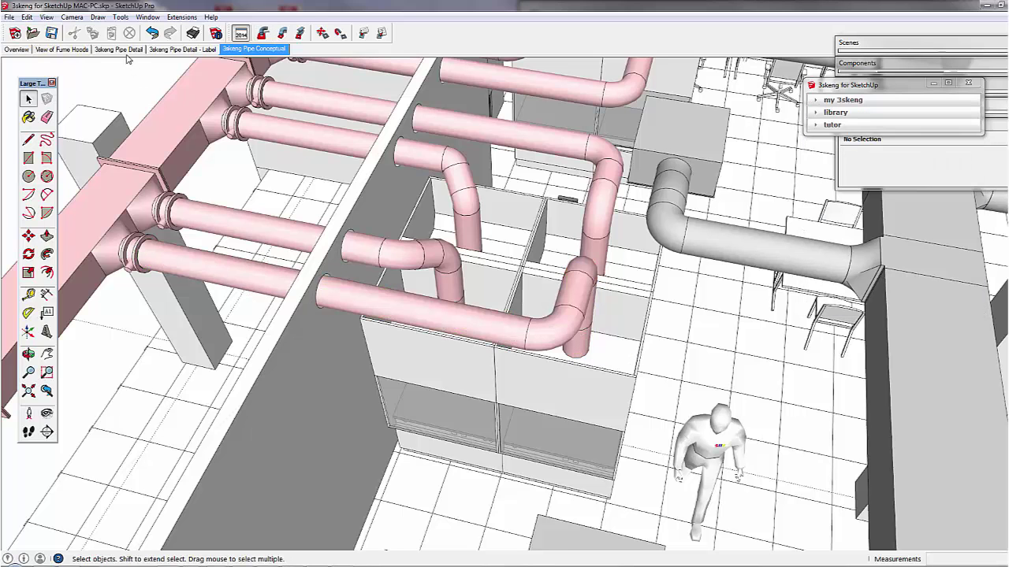
# Step: In the 3skeng Pipe Detail scene, select everything connected to the two new exhaust ducts, the DN15 pipe and the 1/4" tube
pyautogui.click(120, 49)
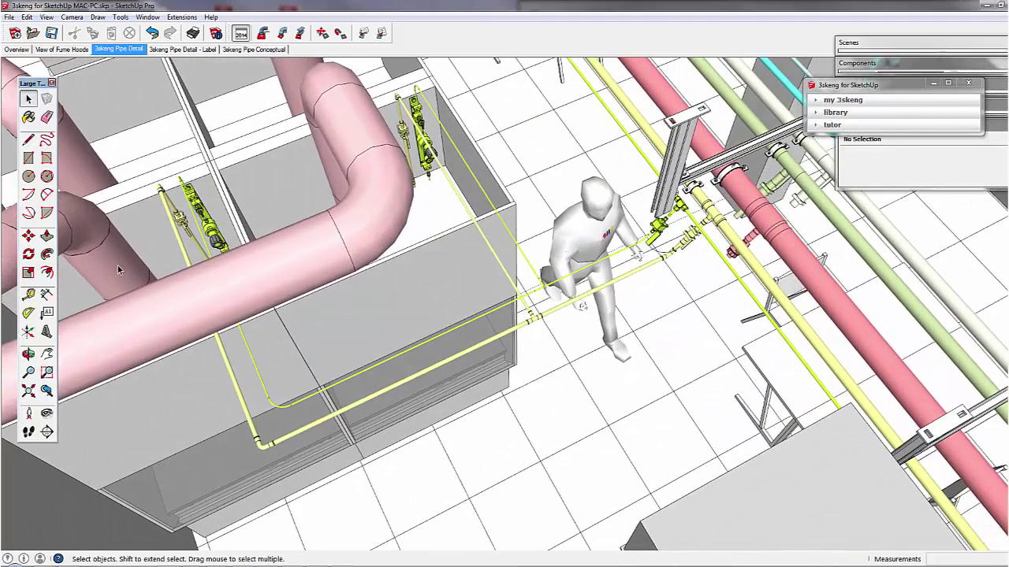
pyautogui.click(118, 270)
pyautogui.keyDown('shift'); pyautogui.click(154, 317); pyautogui.keyUp('shift')
pyautogui.keyDown('shift'); pyautogui.click(186, 248); pyautogui.keyUp('shift')
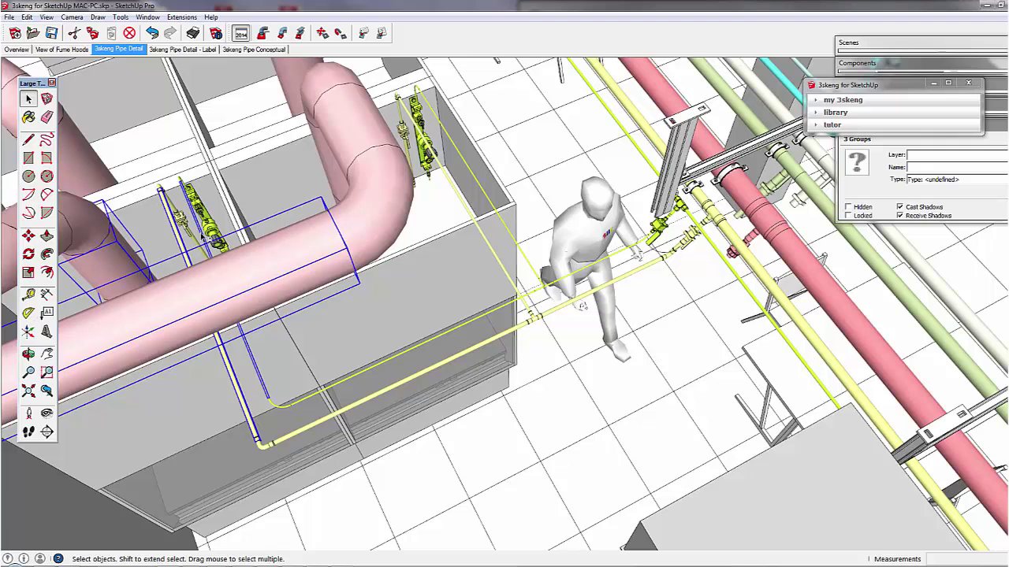
pyautogui.rightClick(202, 238)
pyautogui.moveTo(264, 424)
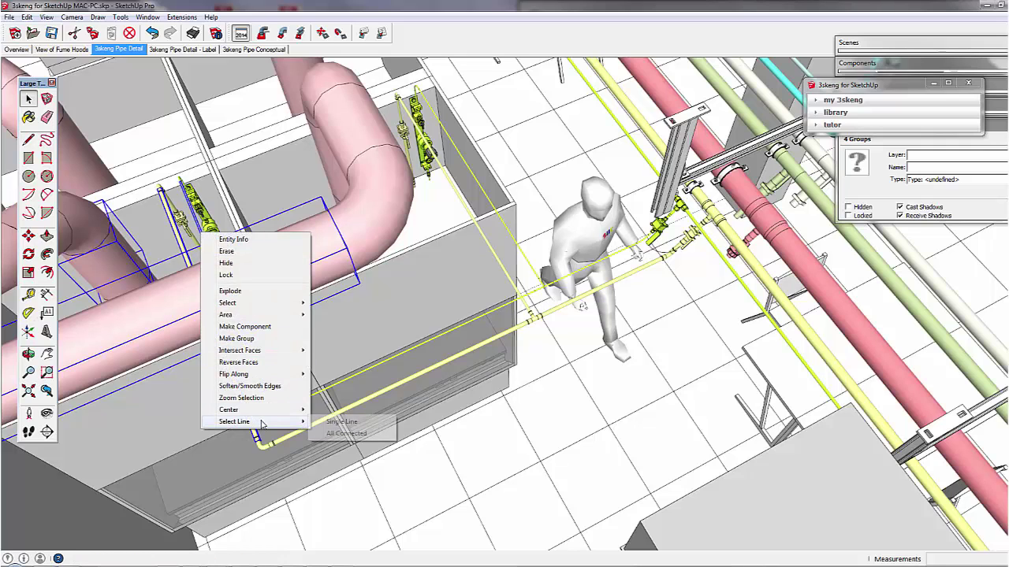
pyautogui.click(347, 433)
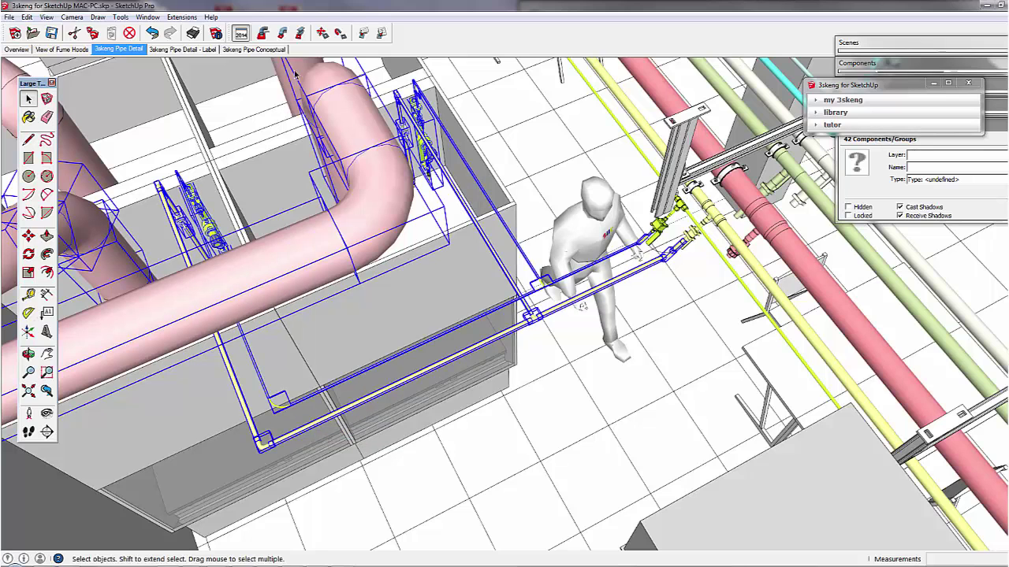
# Step: Generate the component list of the selected lines sorted by SU-Mat and copy it to the clipboard
pyautogui.click(381, 34)
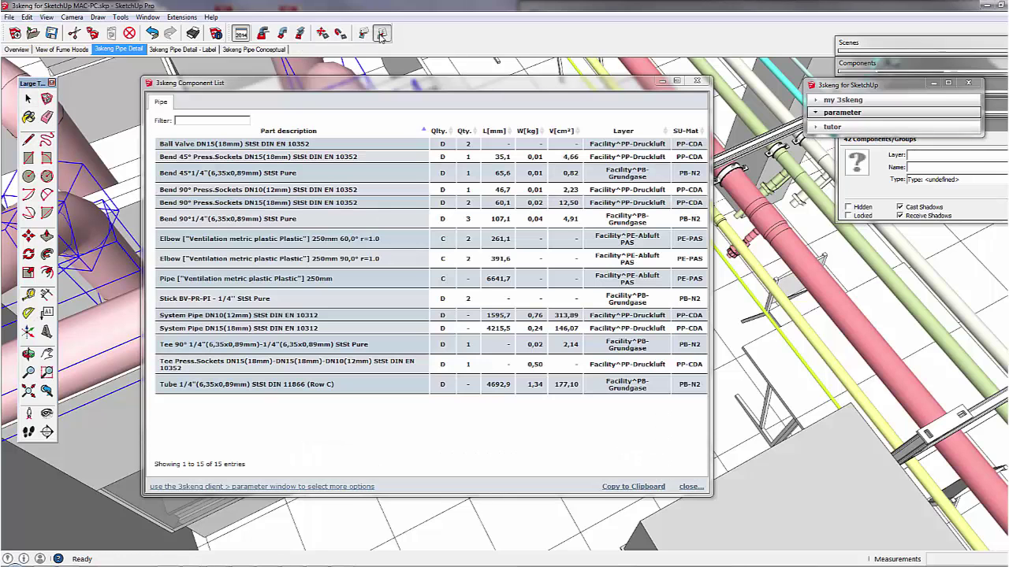
pyautogui.click(687, 131)
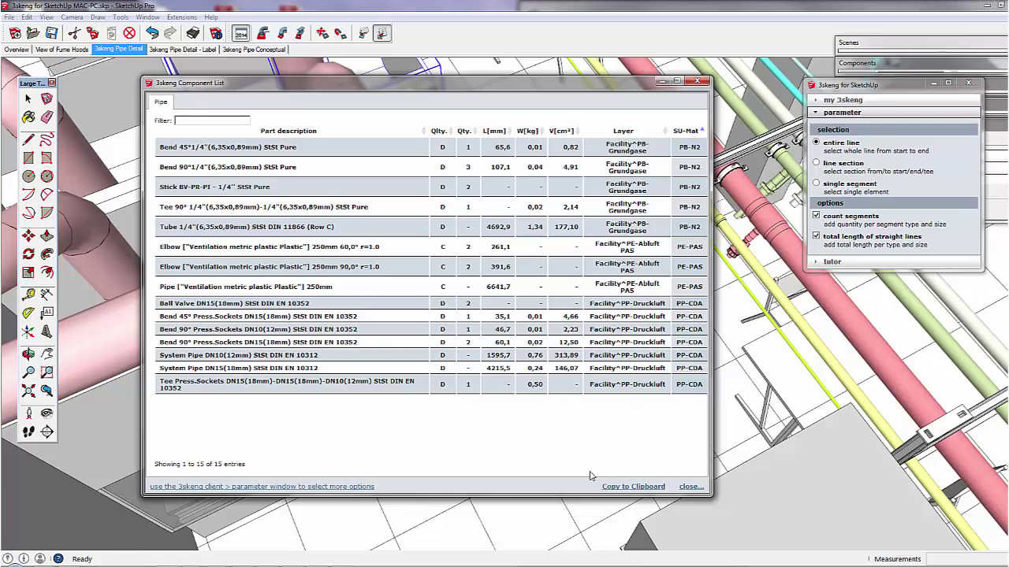
pyautogui.click(667, 486)
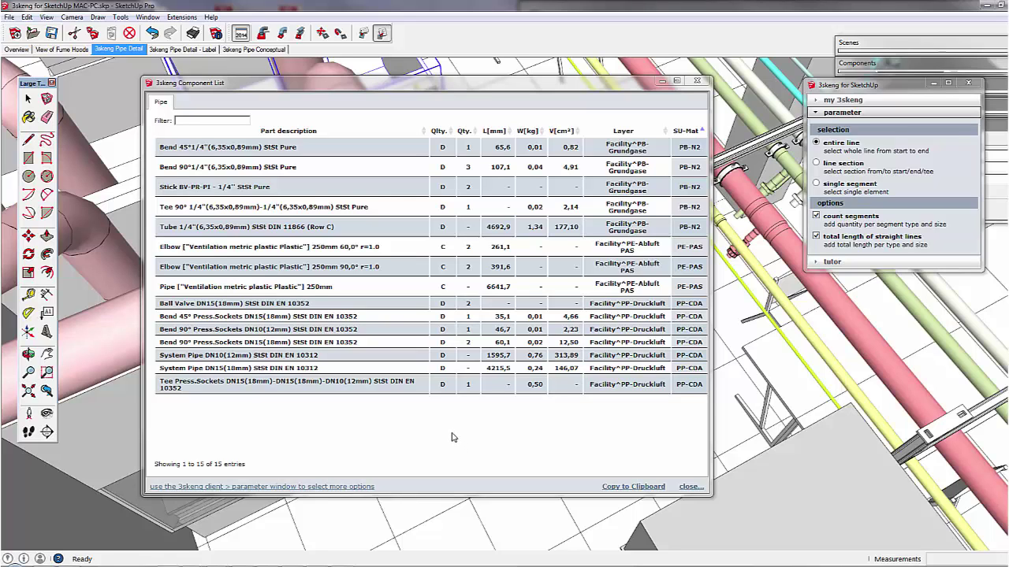
# Step: Search the Extension Warehouse for 3skeng
pyautogui.click(148, 18)
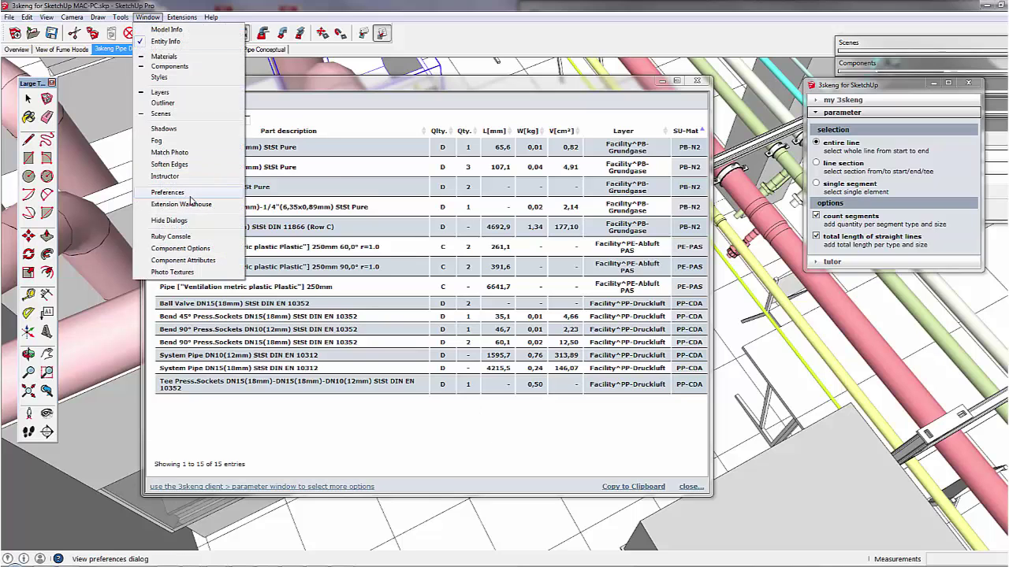
pyautogui.click(181, 204)
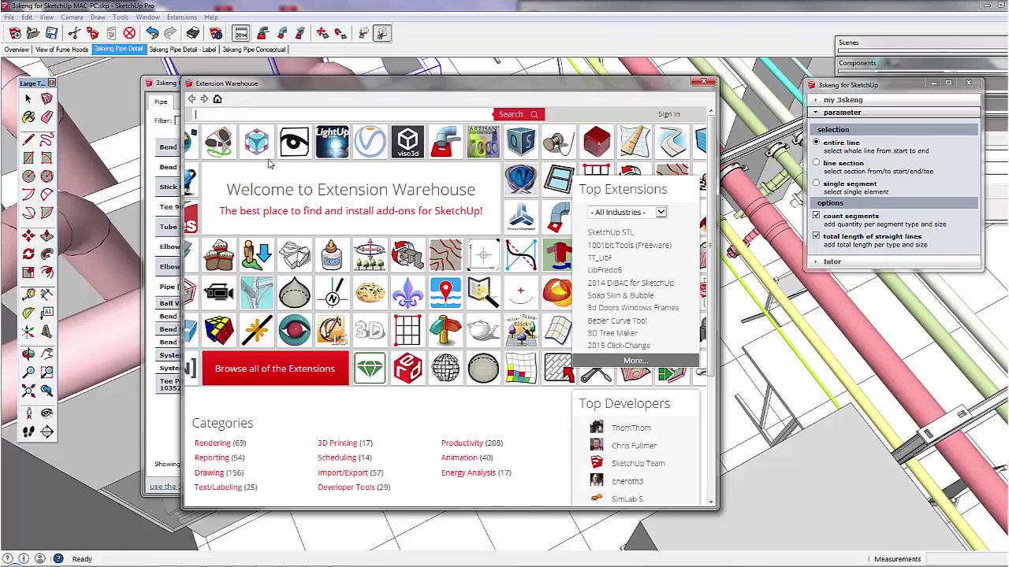
pyautogui.click(232, 111)
pyautogui.press('Return')
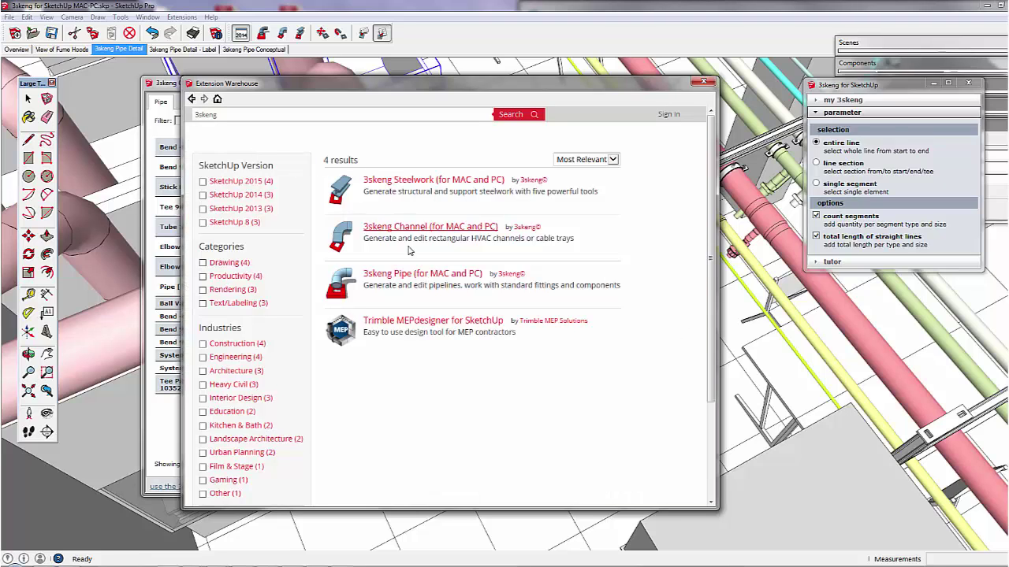